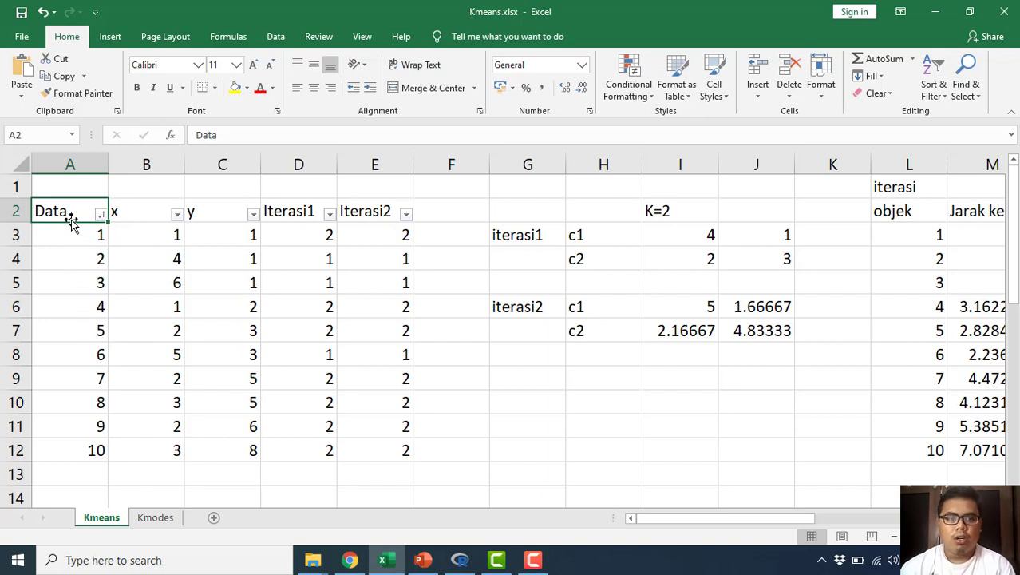
Step: Examine the Data, x and y columns of the dataset in A2:C12, covering objects 1 to 10
{"action": "left_click", "coordinate": [122, 212]}
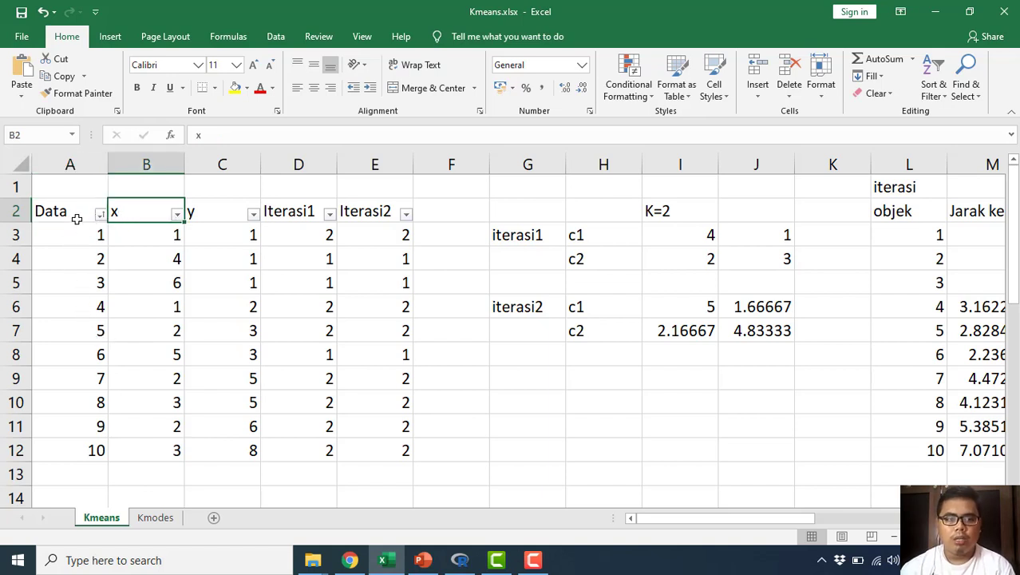
{"action": "left_click_drag", "start_coordinate": [75, 217], "coordinate": [76, 456]}
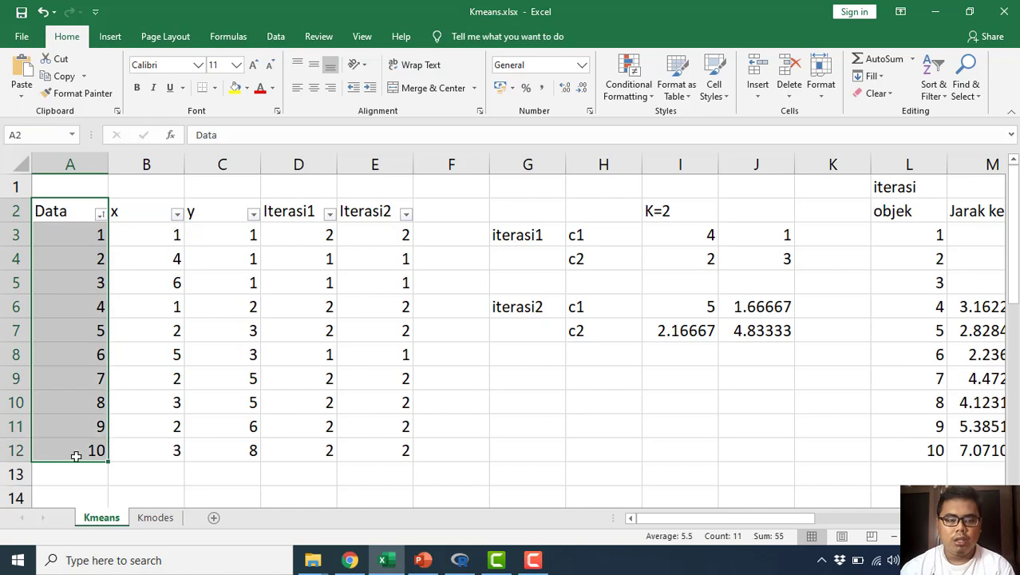
{"action": "left_click", "coordinate": [80, 235]}
{"action": "left_click", "coordinate": [130, 214]}
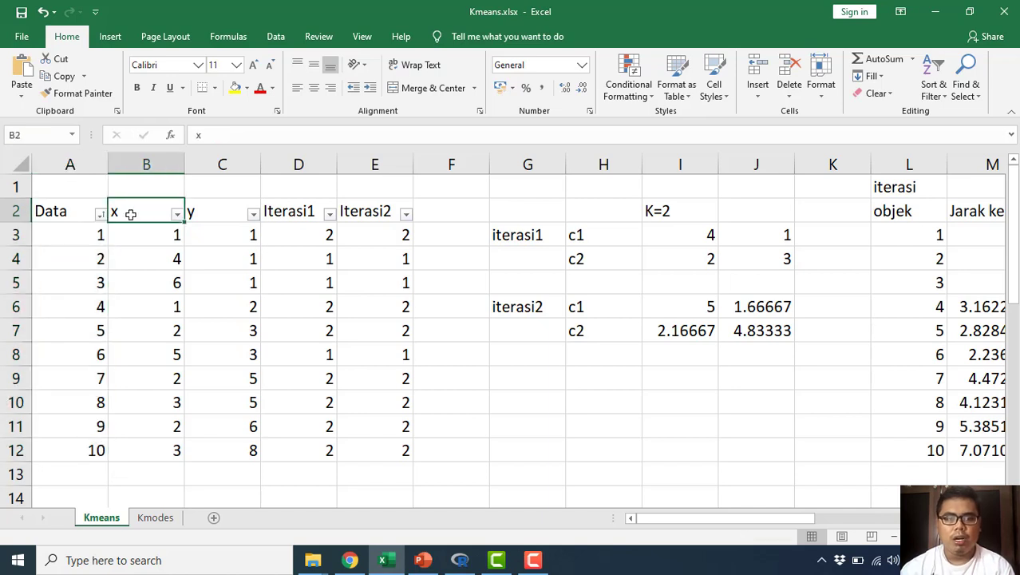
{"action": "left_click", "coordinate": [217, 215]}
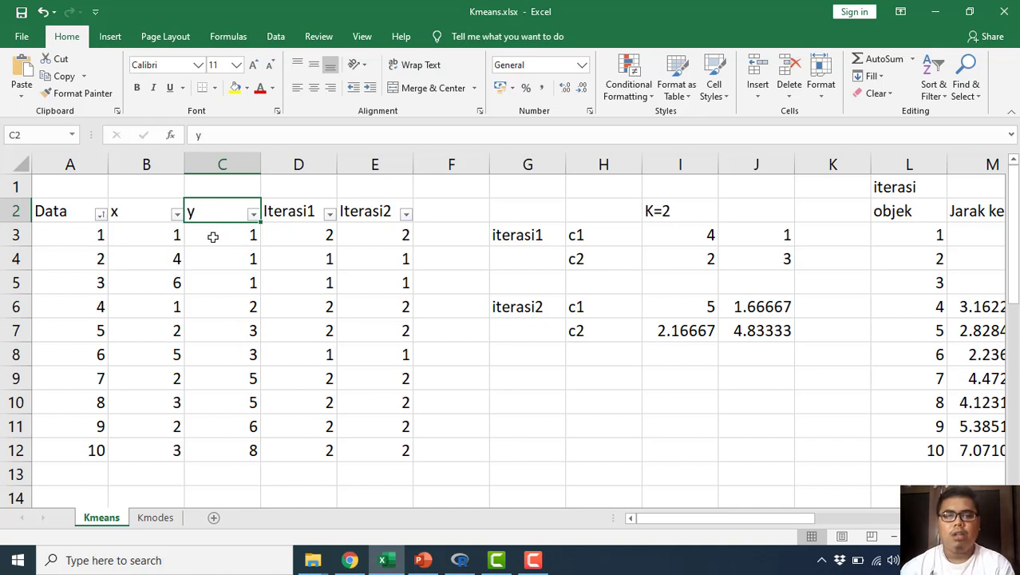
{"action": "left_click_drag", "start_coordinate": [75, 234], "coordinate": [74, 445]}
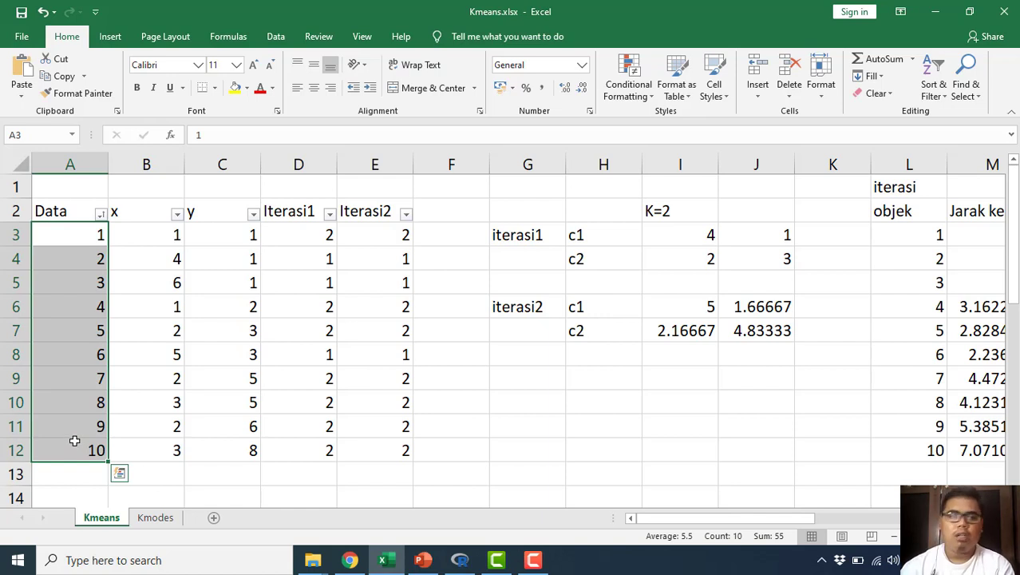
{"action": "left_click", "coordinate": [149, 211]}
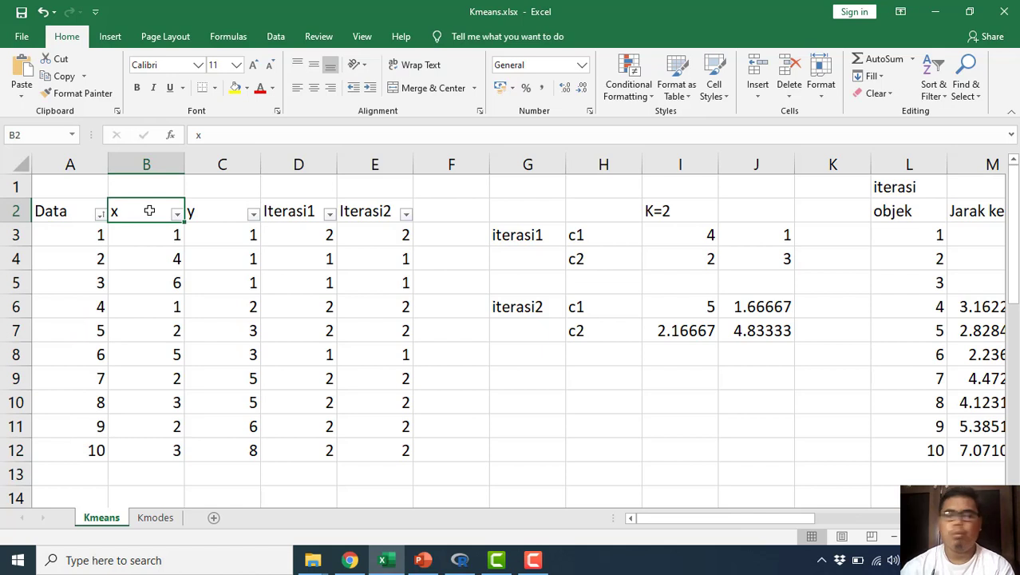
{"action": "left_click_drag", "start_coordinate": [84, 233], "coordinate": [83, 453]}
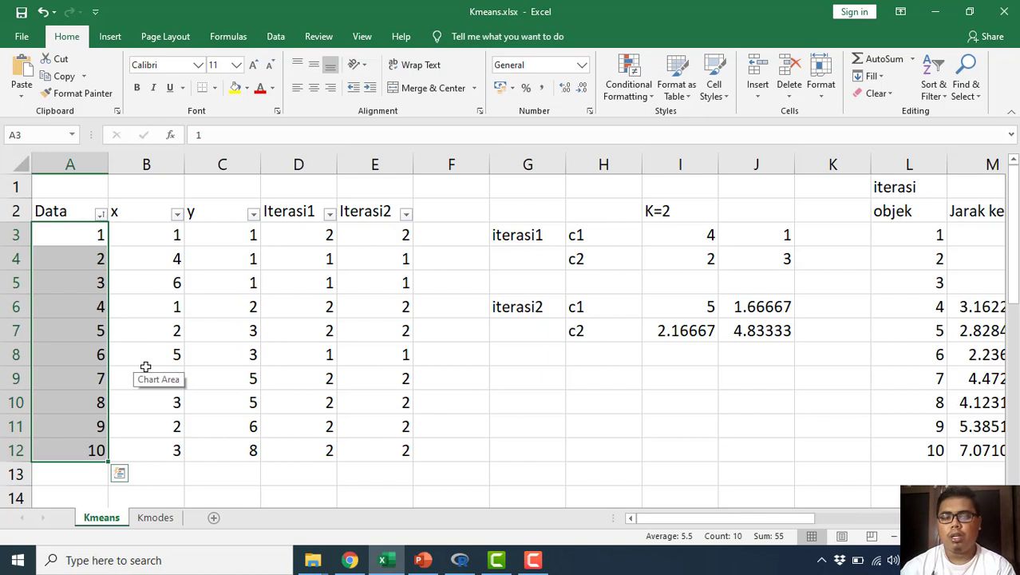
{"action": "left_click", "coordinate": [225, 233]}
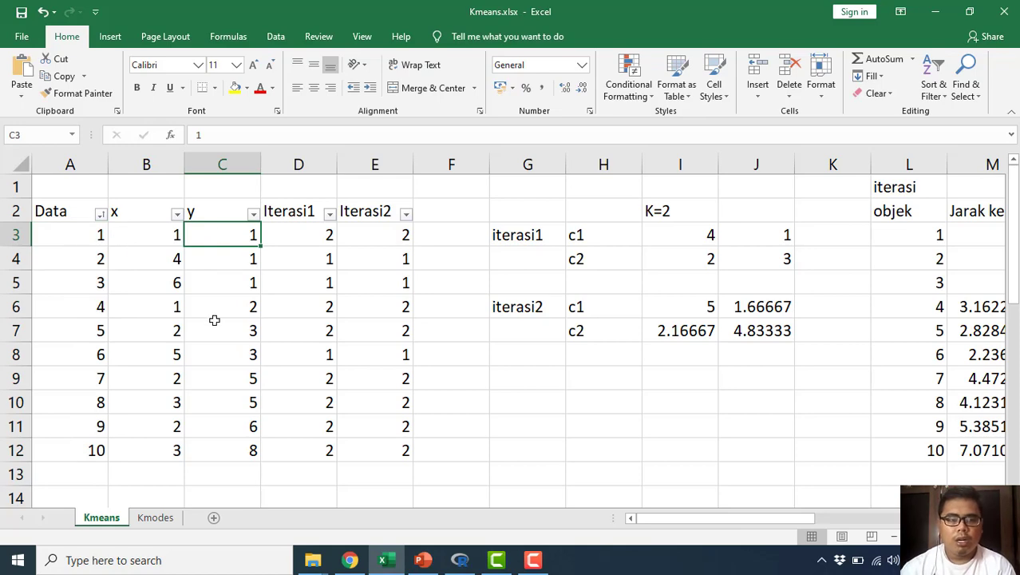
Step: Compare the Data, x and y table in A2:C12 with the X-Y scatter chart of the objects below it
{"action": "scroll", "coordinate": [212, 319], "scroll_direction": "down", "scroll_amount": 3}
{"action": "scroll", "coordinate": [230, 349], "scroll_direction": "down", "scroll_amount": 2}
{"action": "scroll", "coordinate": [228, 343], "scroll_direction": "up", "scroll_amount": 5}
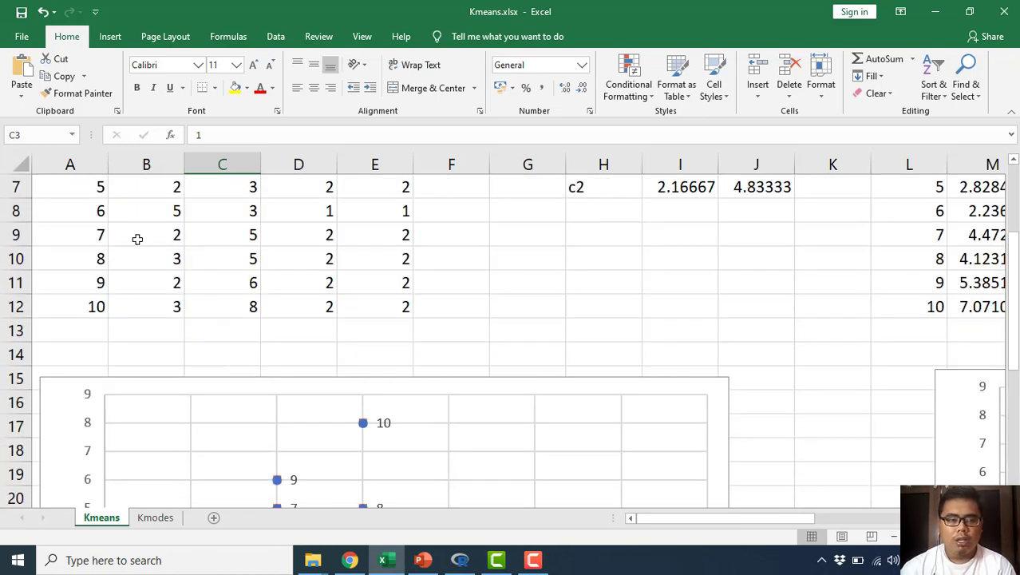
{"action": "left_click_drag", "start_coordinate": [79, 210], "coordinate": [230, 443]}
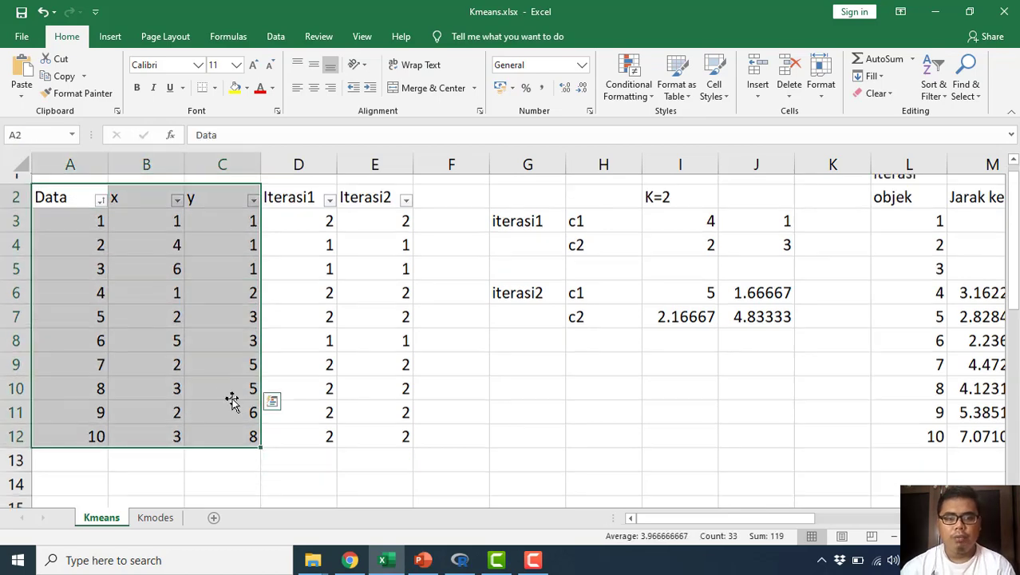
{"action": "scroll", "coordinate": [231, 399], "scroll_direction": "down", "scroll_amount": 6}
{"action": "scroll", "coordinate": [289, 374], "scroll_direction": "up", "scroll_amount": 3}
{"action": "scroll", "coordinate": [289, 374], "scroll_direction": "down", "scroll_amount": 2}
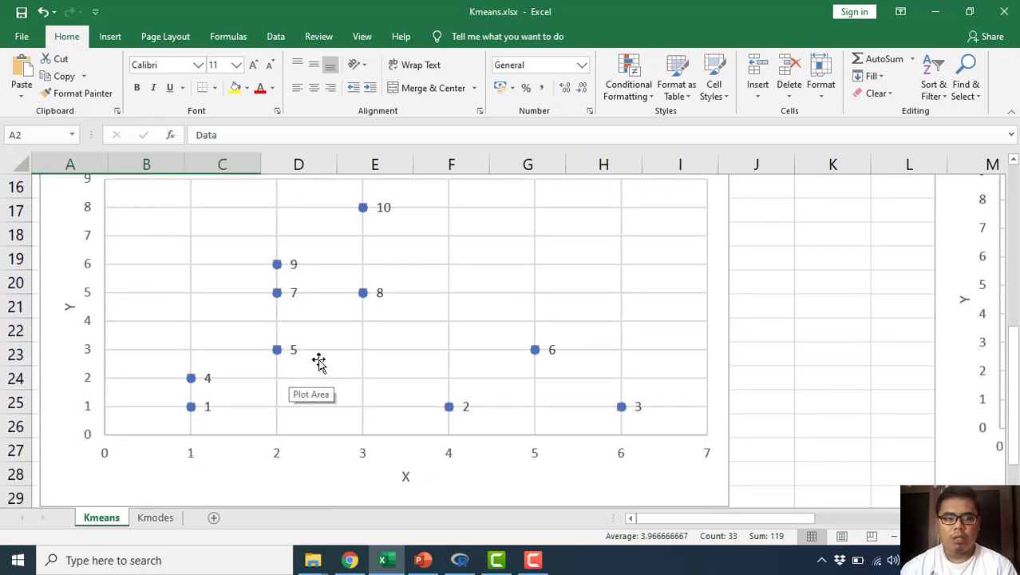
{"action": "left_click", "coordinate": [723, 351]}
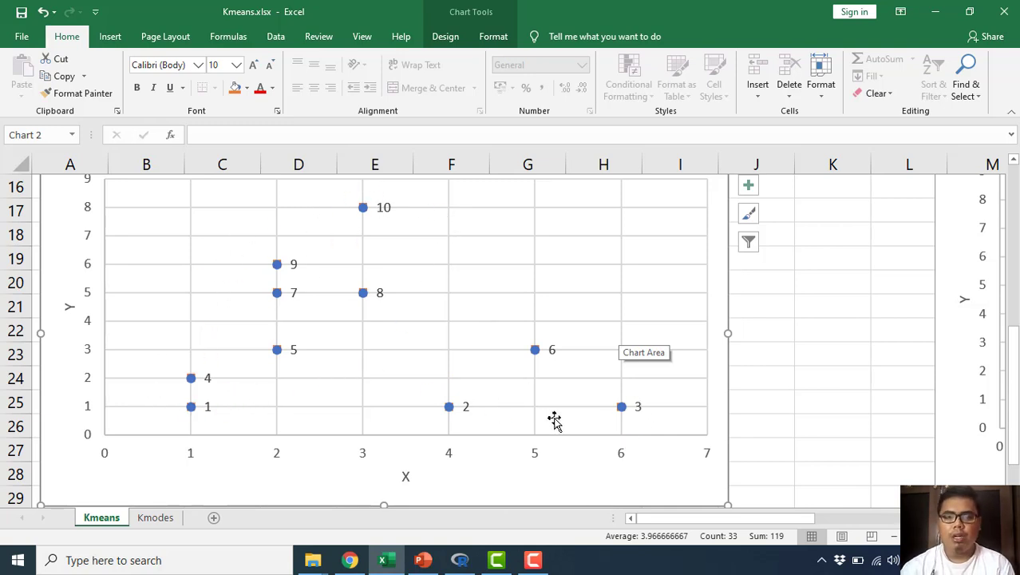
{"action": "scroll", "coordinate": [580, 424], "scroll_direction": "up", "scroll_amount": 5}
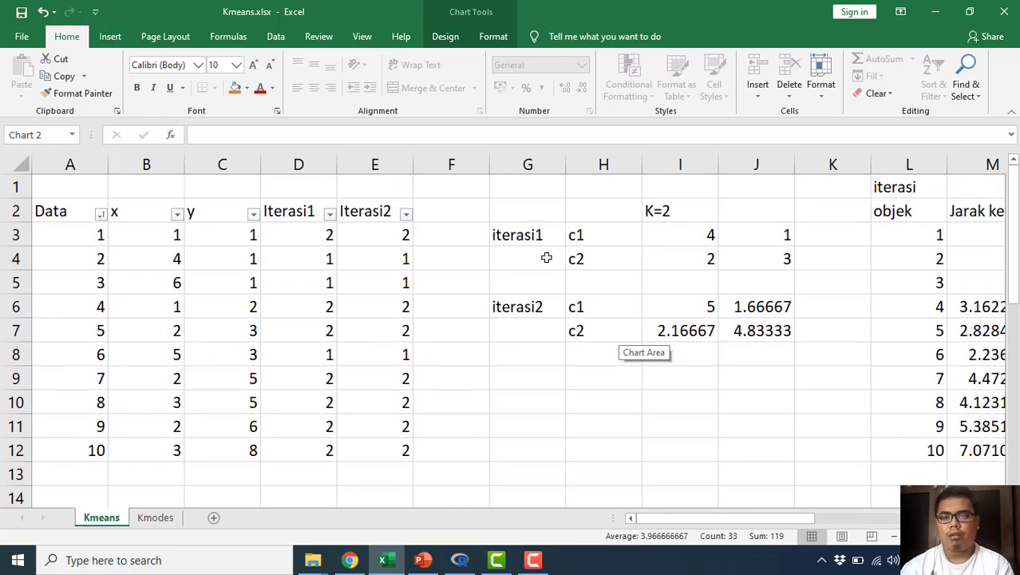
Step: Examine the K=2 setting and compare the iterasi1 centroids c1 and c2 with the x and y values of objects 2 and 5
{"action": "left_click", "coordinate": [695, 211]}
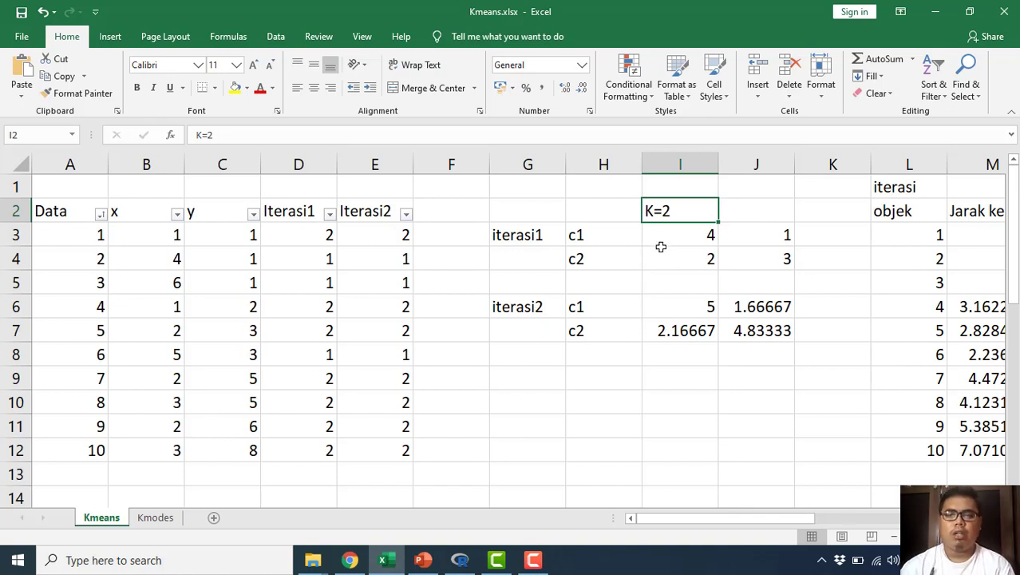
{"action": "left_click", "coordinate": [670, 240]}
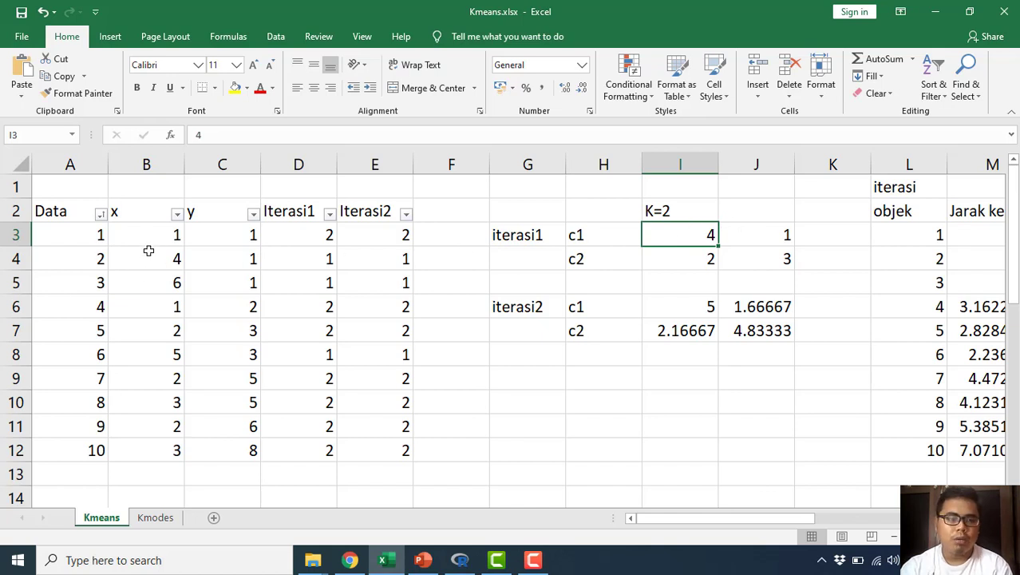
{"action": "left_click_drag", "start_coordinate": [149, 251], "coordinate": [221, 257]}
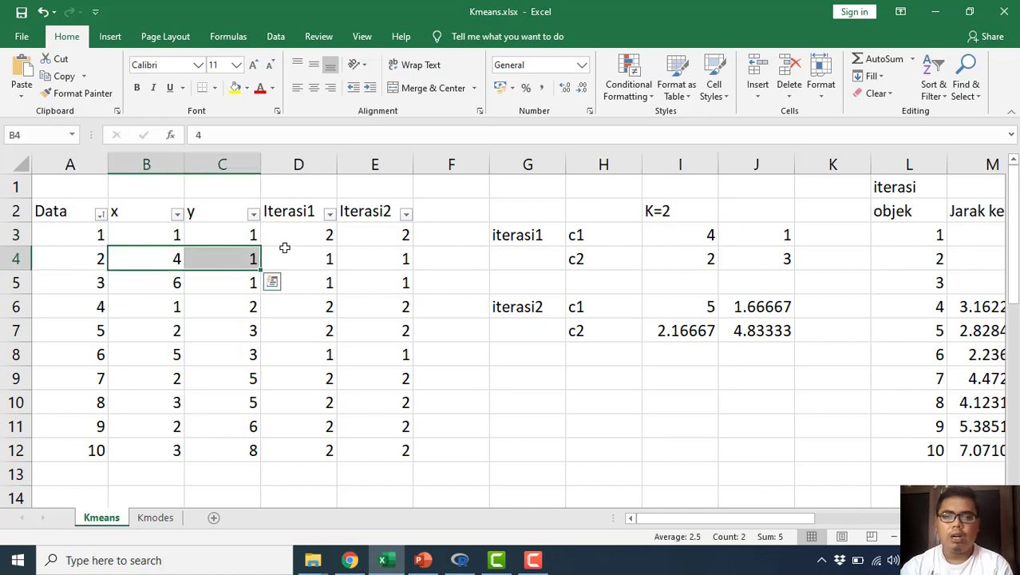
{"action": "left_click_drag", "start_coordinate": [711, 261], "coordinate": [731, 260]}
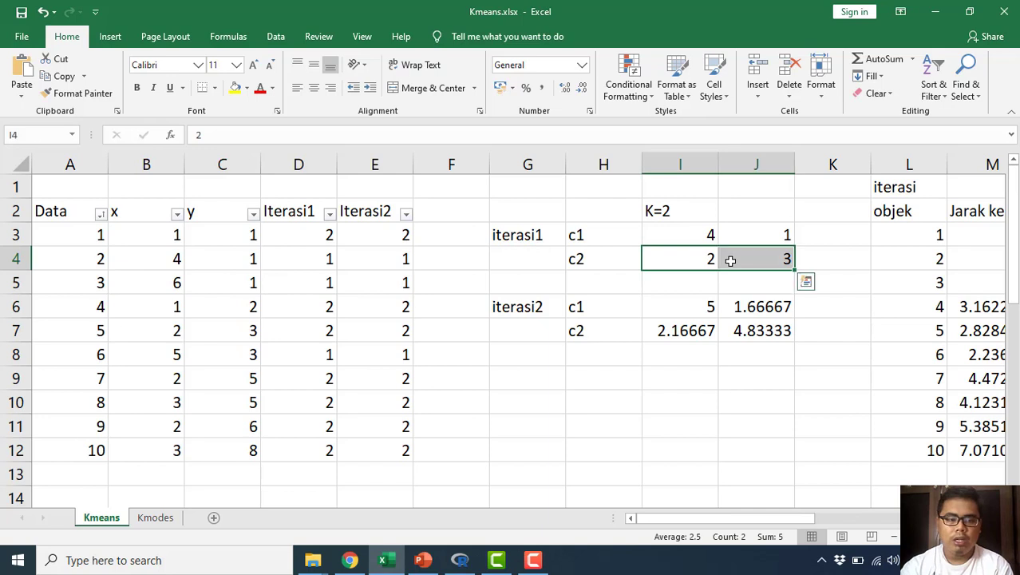
{"action": "left_click_drag", "start_coordinate": [174, 332], "coordinate": [242, 330]}
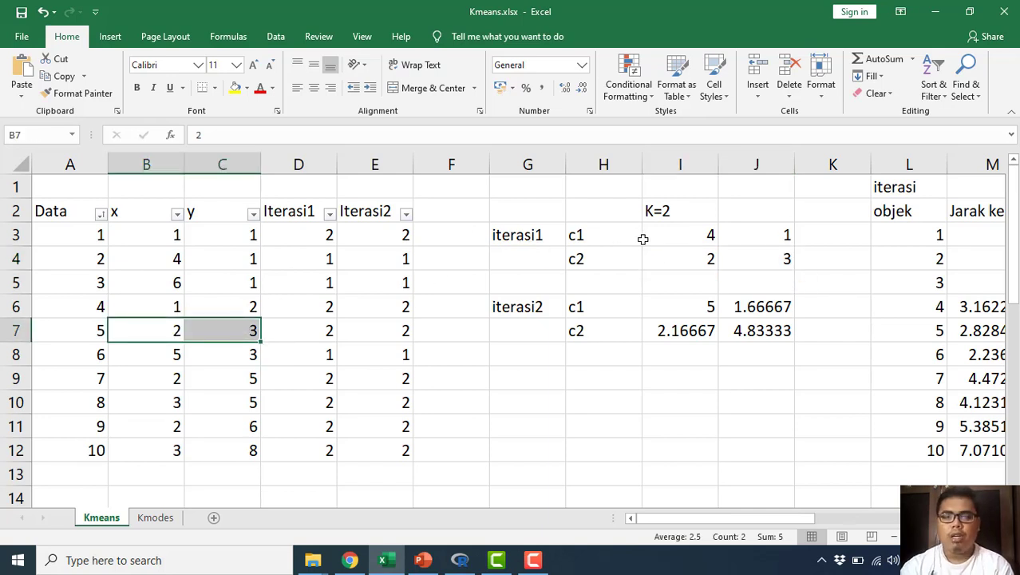
{"action": "left_click_drag", "start_coordinate": [685, 237], "coordinate": [765, 237]}
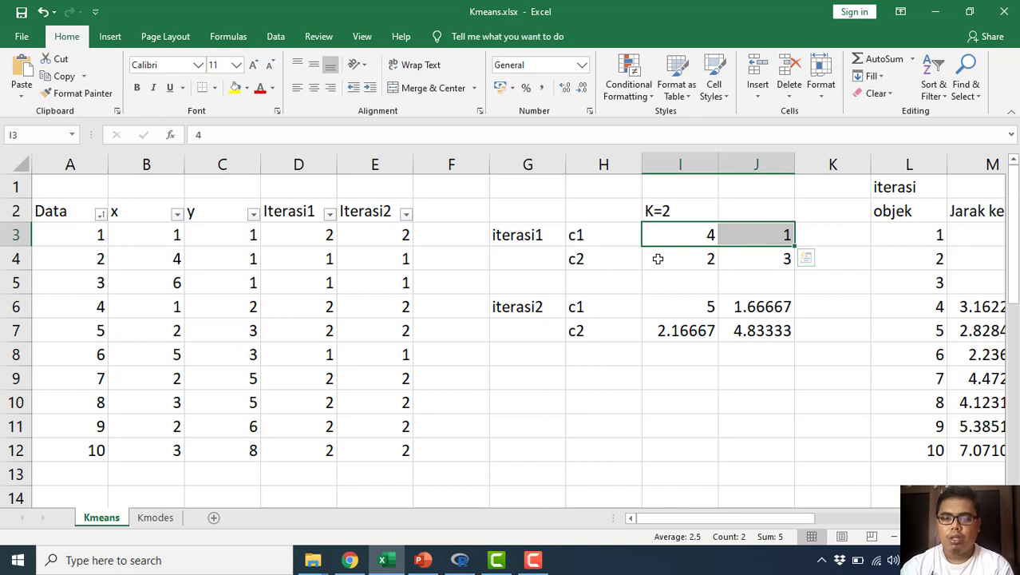
{"action": "left_click_drag", "start_coordinate": [691, 257], "coordinate": [751, 257]}
{"action": "left_click", "coordinate": [831, 252]}
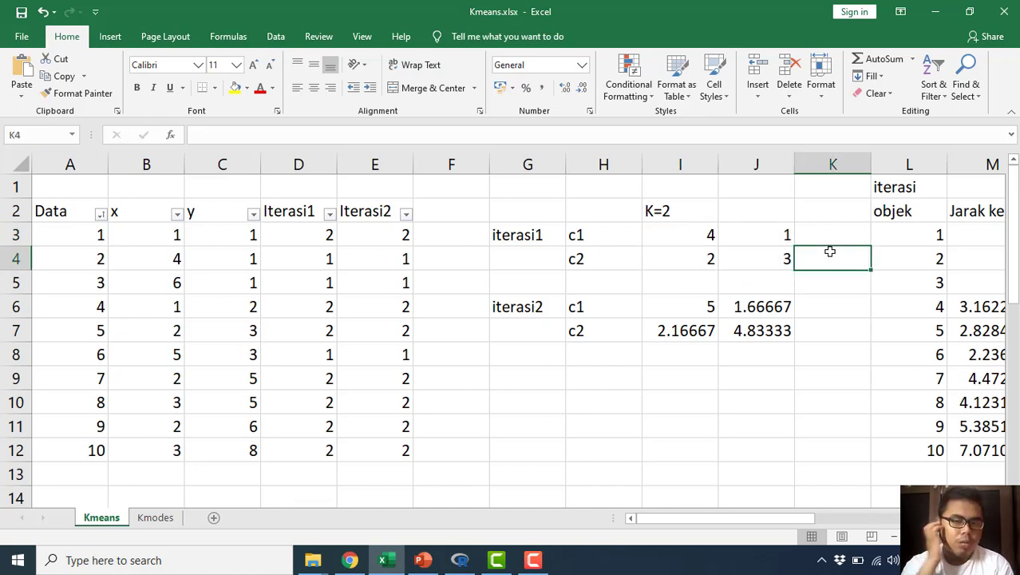
Step: Inspect the cell references in the first iteration's Jarak ke C1 formula for object 1 in M3, leaving the formula as it is
{"action": "key", "text": "Right"}
{"action": "key", "text": "Right"}
{"action": "key", "text": "Right"}
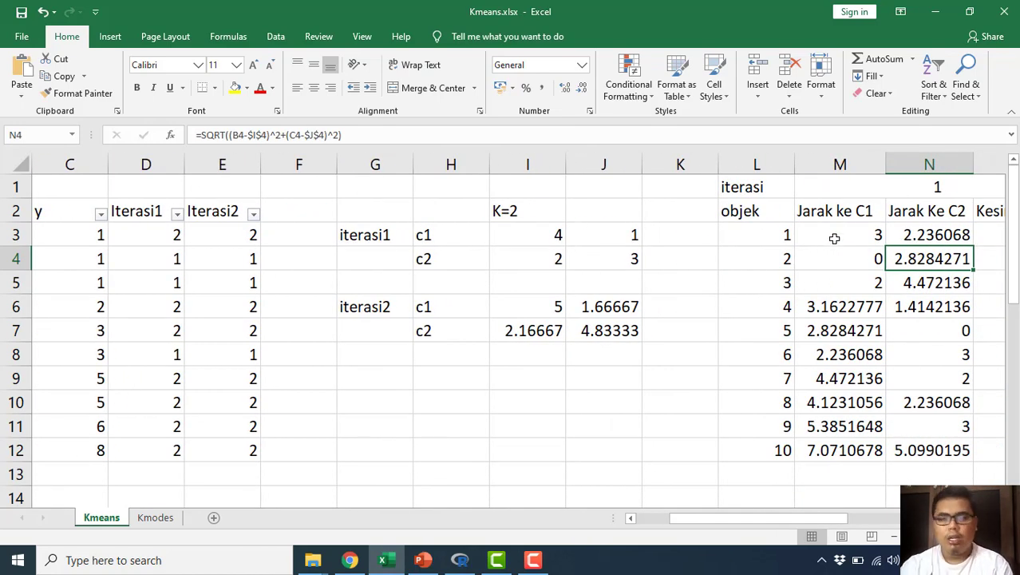
{"action": "left_click_drag", "start_coordinate": [777, 234], "coordinate": [787, 456]}
{"action": "left_click", "coordinate": [857, 235]}
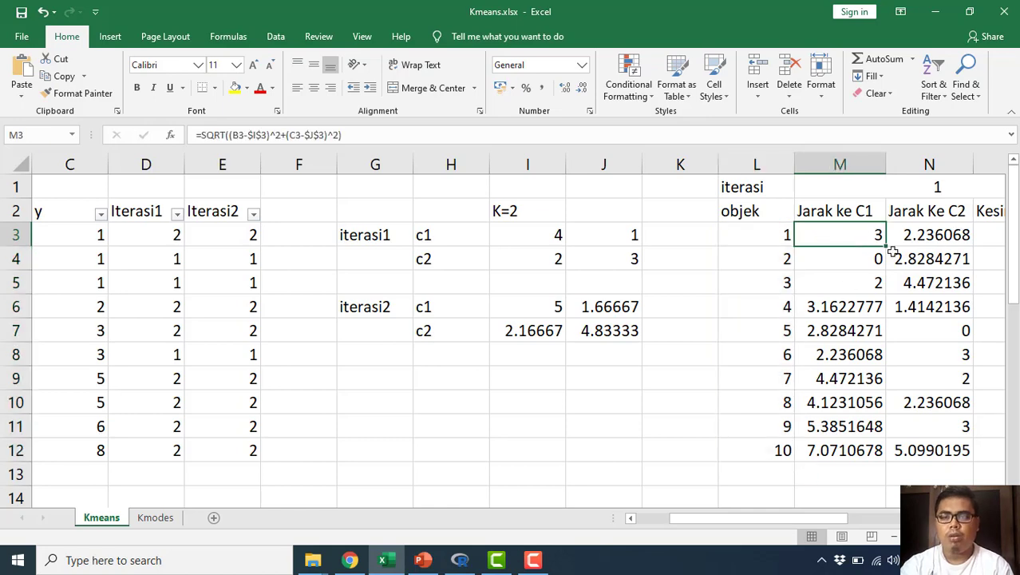
{"action": "scroll", "coordinate": [836, 266], "scroll_direction": "down", "scroll_amount": 1}
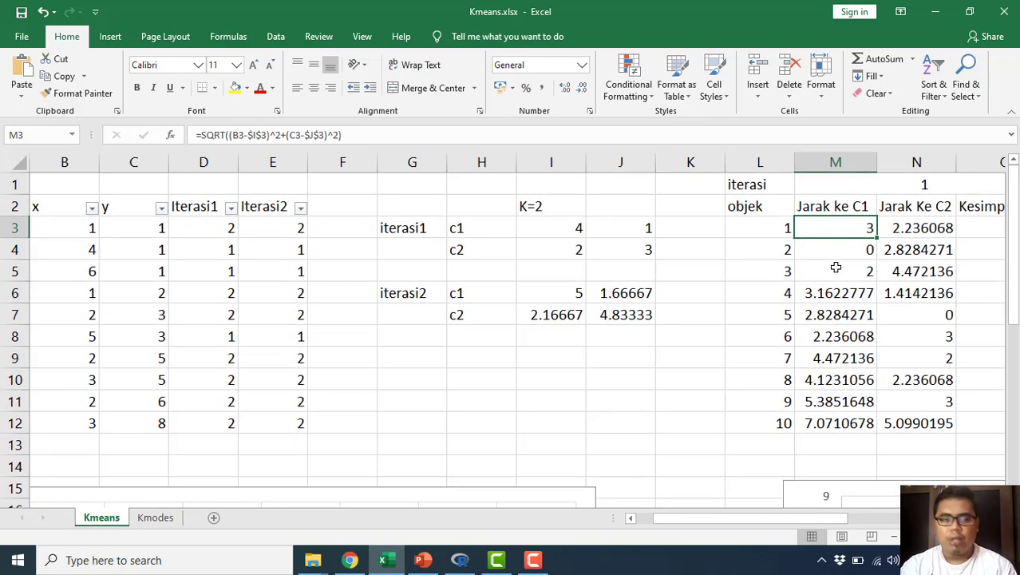
{"action": "scroll", "coordinate": [836, 267], "scroll_direction": "down", "scroll_amount": 1}
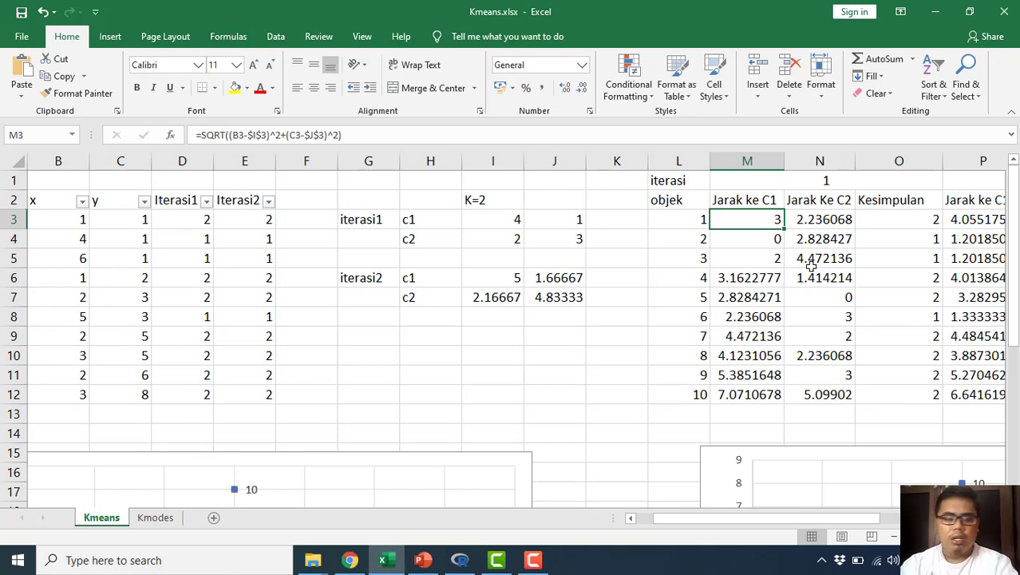
{"action": "key", "text": "F2"}
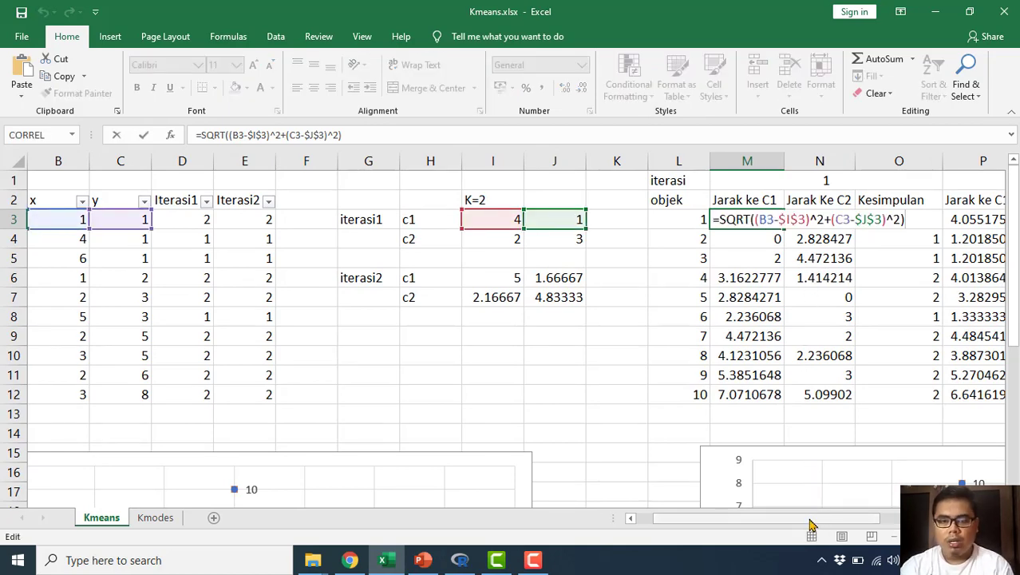
{"action": "left_click_drag", "start_coordinate": [811, 523], "coordinate": [797, 524]}
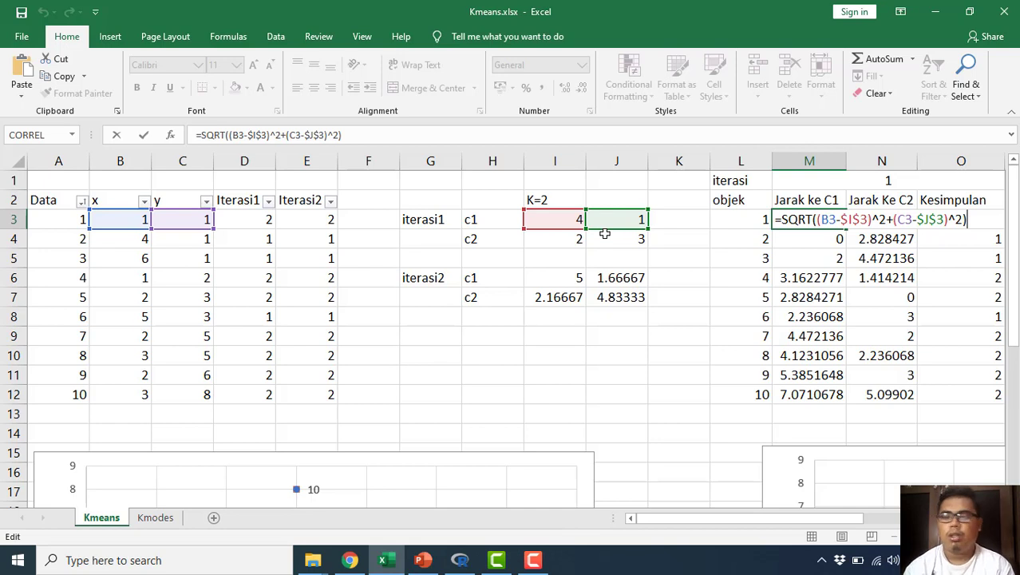
{"action": "key", "text": "Return"}
Step: Inspect the cell references in object 1's Jarak Ke C2 formula in N3, keeping the formula unedited
{"action": "key", "text": "Right"}
{"action": "key", "text": "Up"}
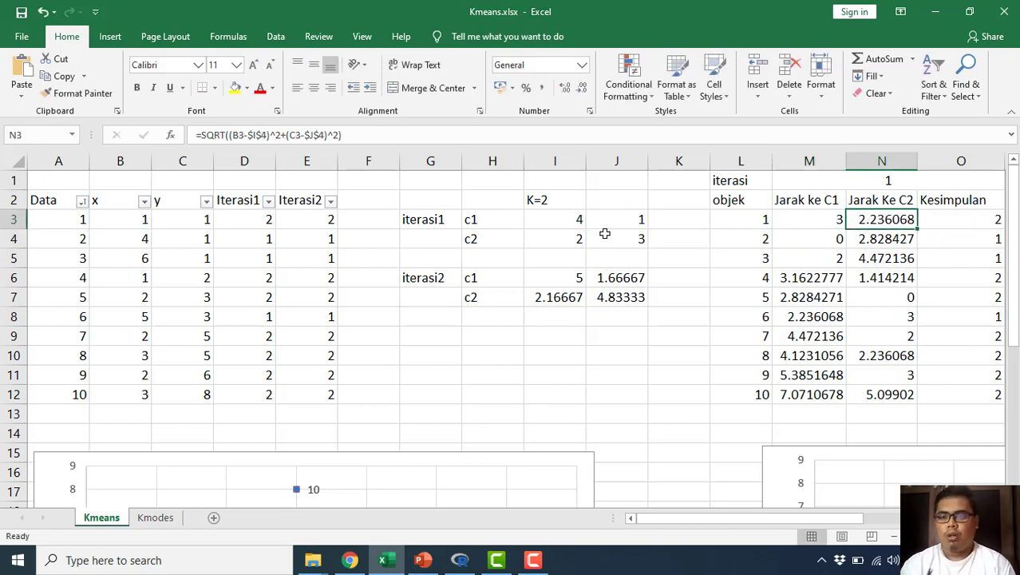
{"action": "key", "text": "F2"}
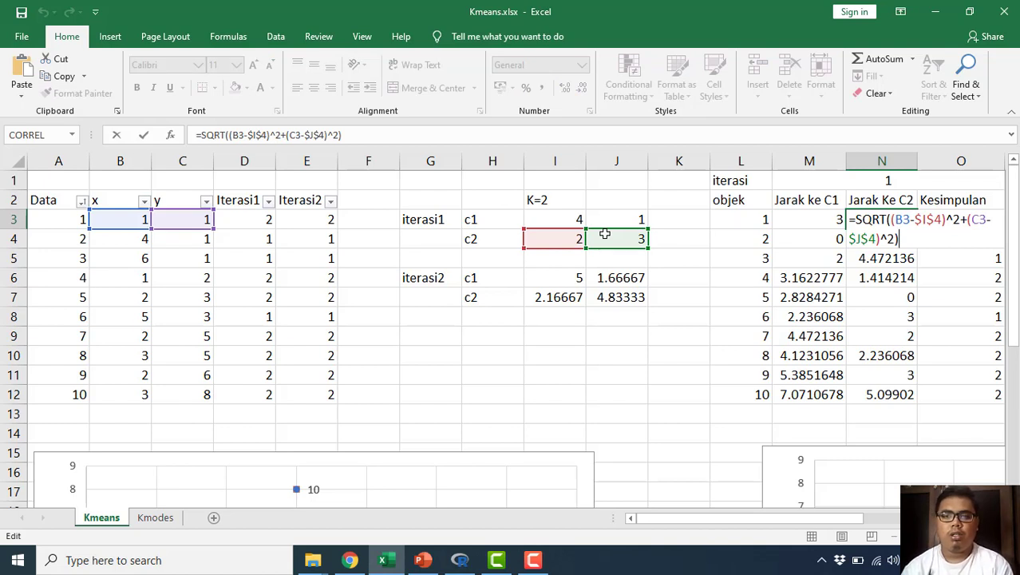
{"action": "key", "text": "Return"}
Step: Inspect the C1 and C2 distance formulas for object 2 in M4 and N4 without editing them
{"action": "key", "text": "Left"}
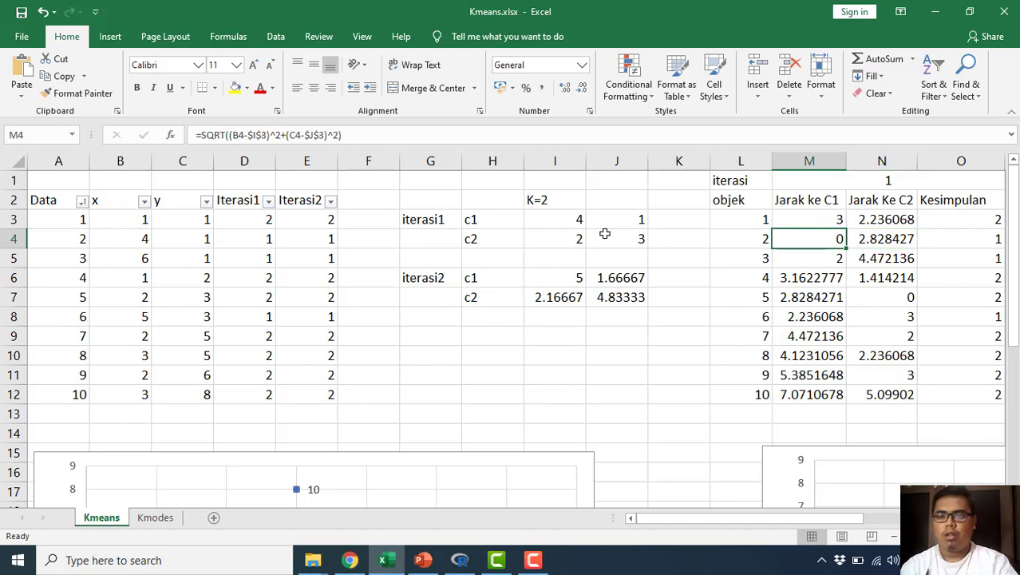
{"action": "key", "text": "F2"}
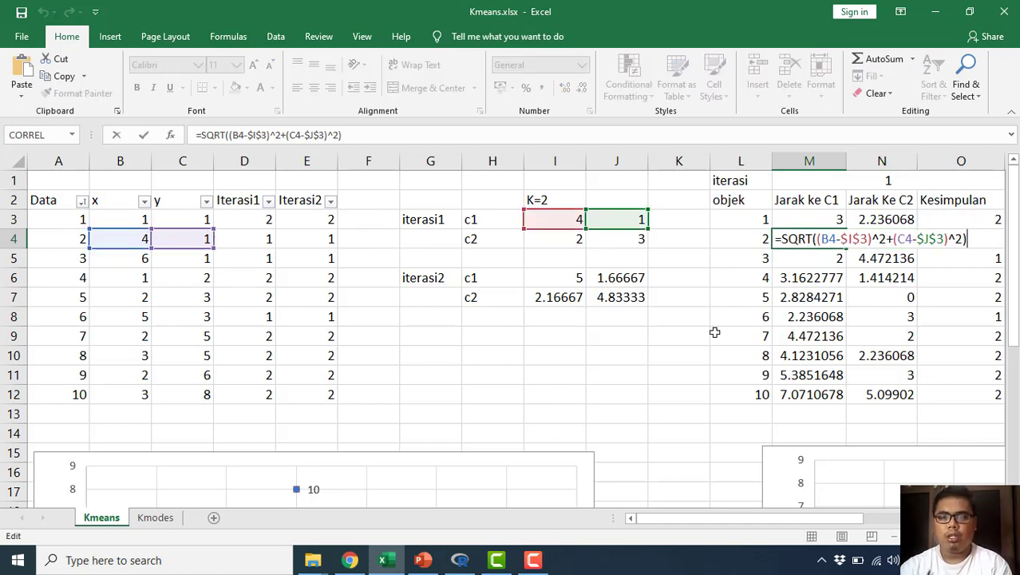
{"action": "key", "text": "Tab"}
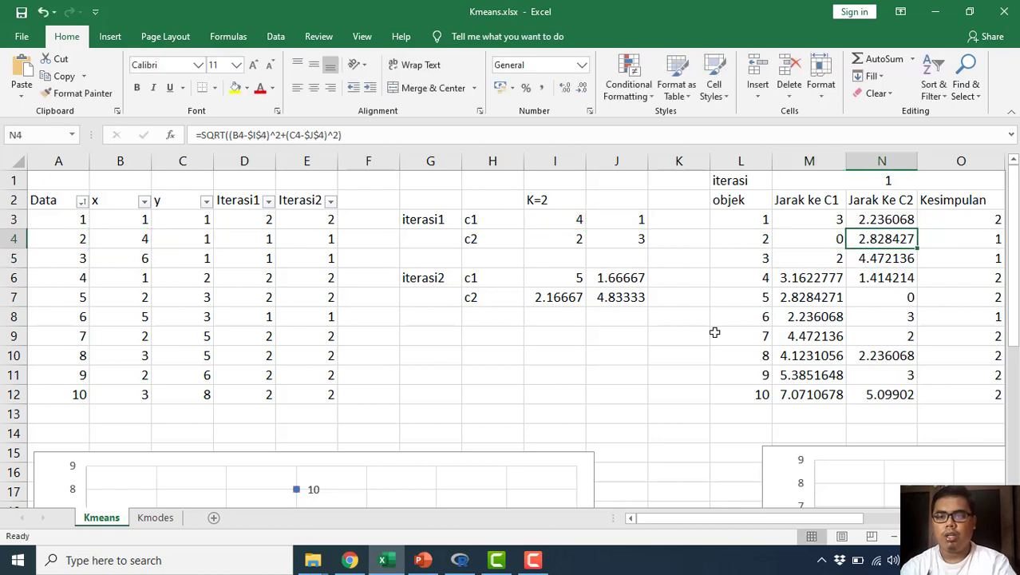
{"action": "key", "text": "F2"}
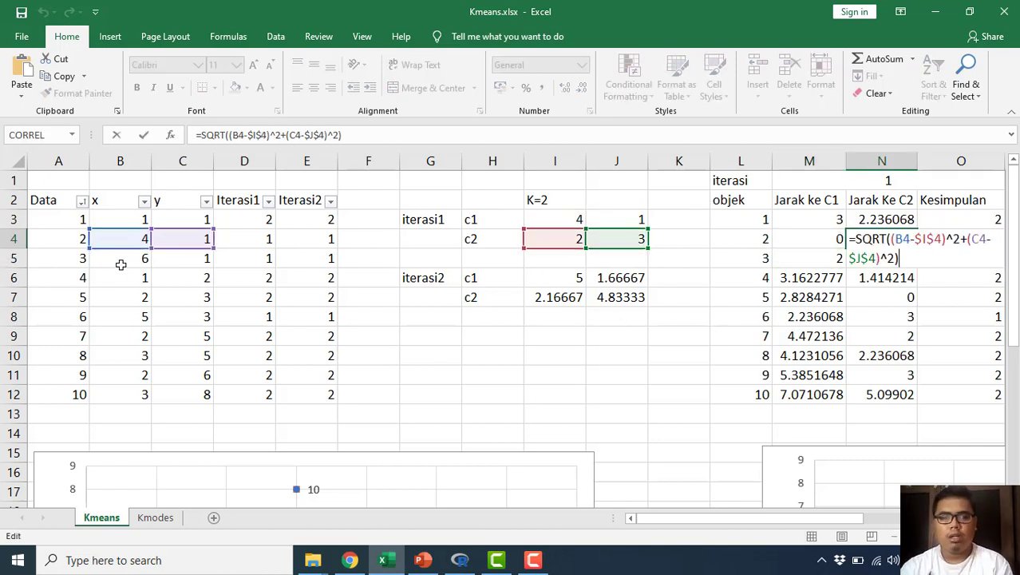
{"action": "key", "text": "Return"}
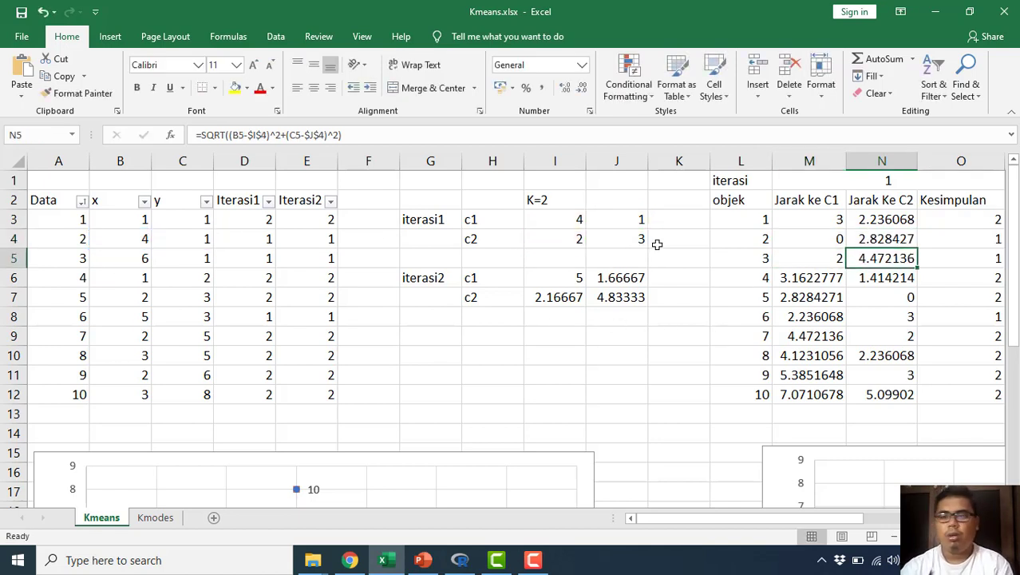
Step: View object 3's Kesimpulan value in the first iteration and return to object 1's Jarak ke C1 in M3
{"action": "key", "text": "Right"}
{"action": "scroll", "coordinate": [656, 244], "scroll_direction": "right", "scroll_amount": 2}
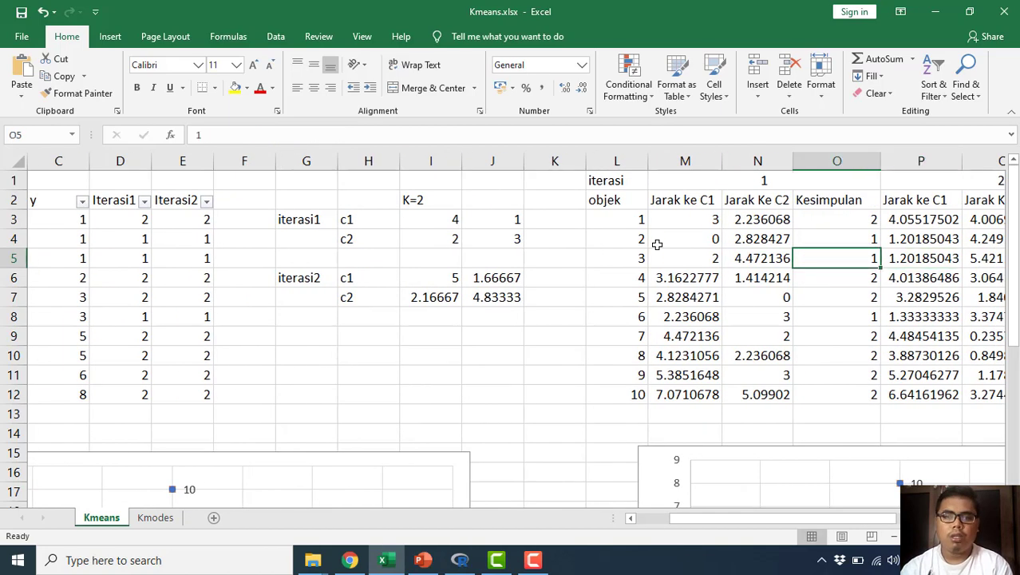
{"action": "key", "text": "Left"}
{"action": "key", "text": "Up"}
{"action": "key", "text": "Up"}
{"action": "key", "text": "Left"}
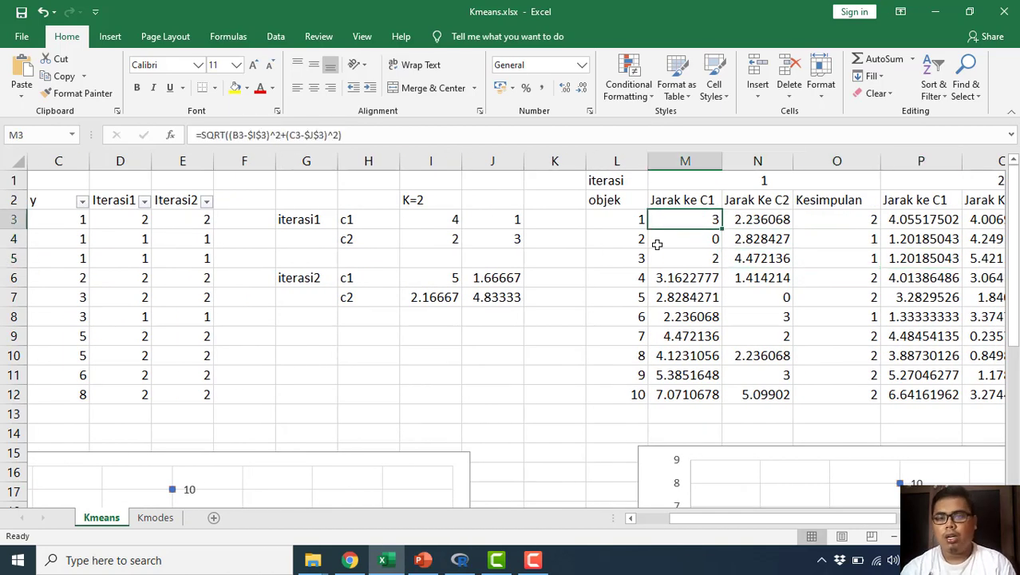
Step: Compare object 1's C1 and C2 distances in M3 and N3 with its first-iteration Kesimpulan in O3
{"action": "key", "text": "Right"}
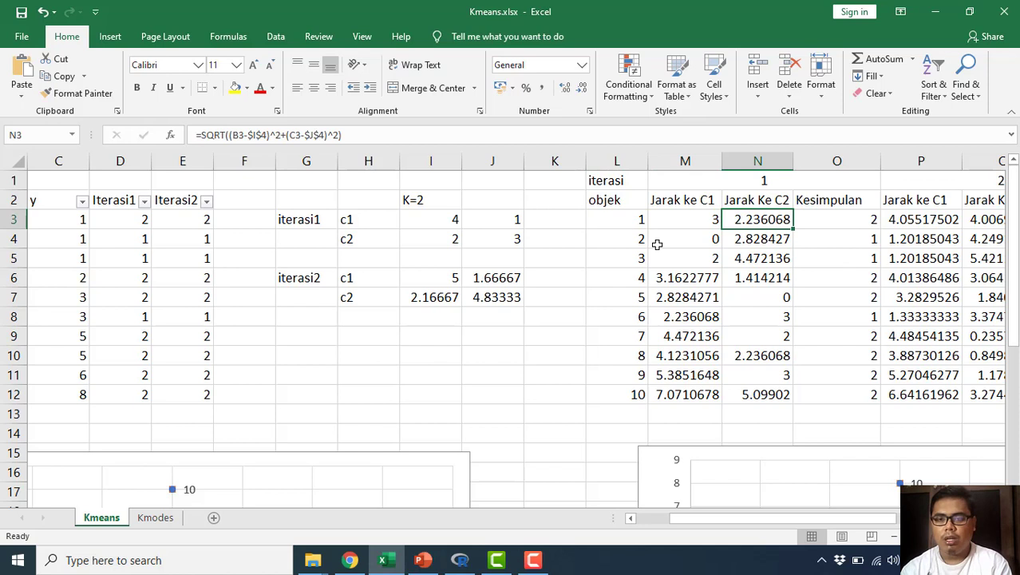
{"action": "key", "text": "Left"}
{"action": "key", "text": "Right"}
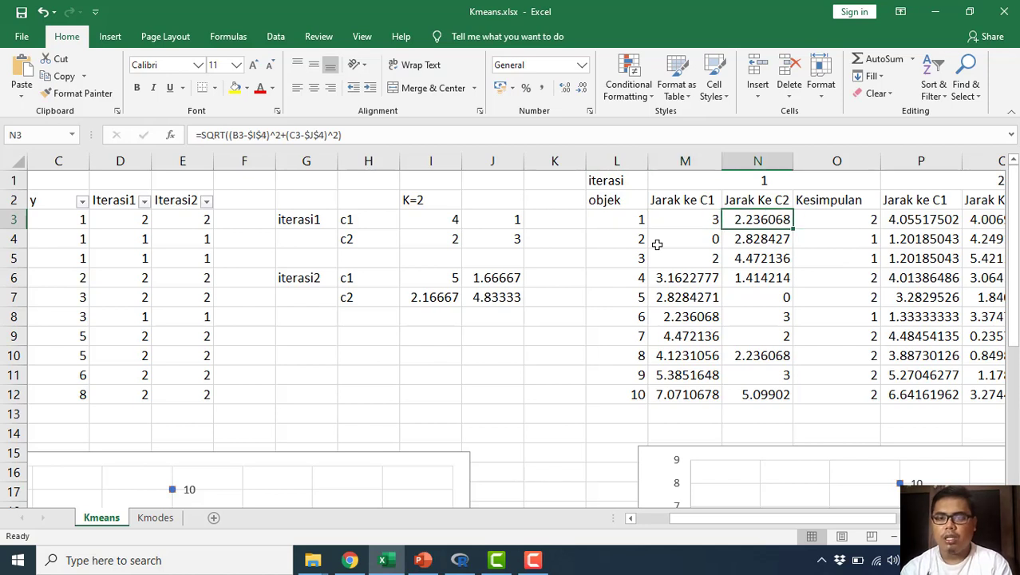
{"action": "key", "text": "Right"}
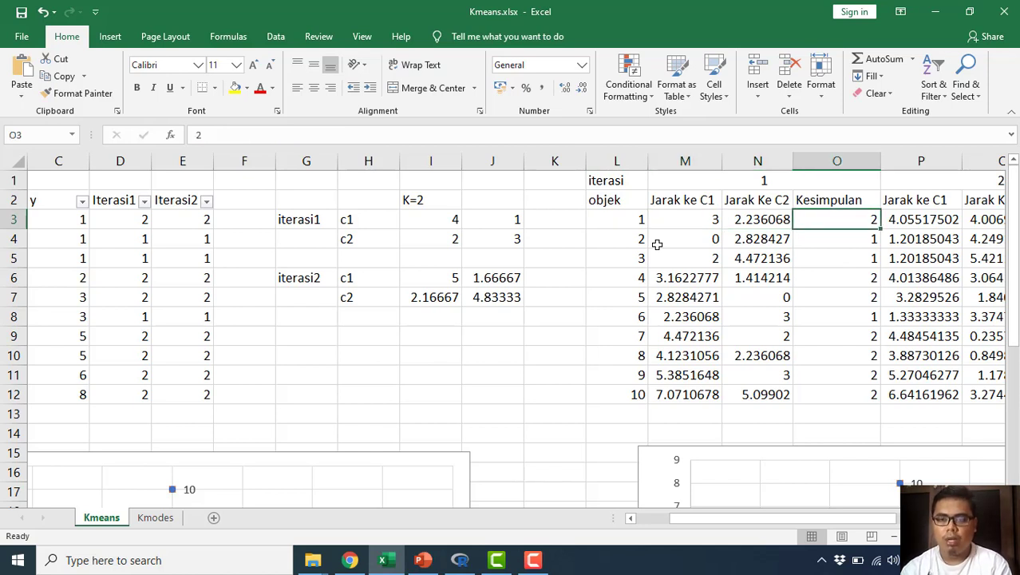
Step: Compare object 2's C1 and C2 distances in row 4 with its first-iteration Kesimpulan in O4
{"action": "key", "text": "Down"}
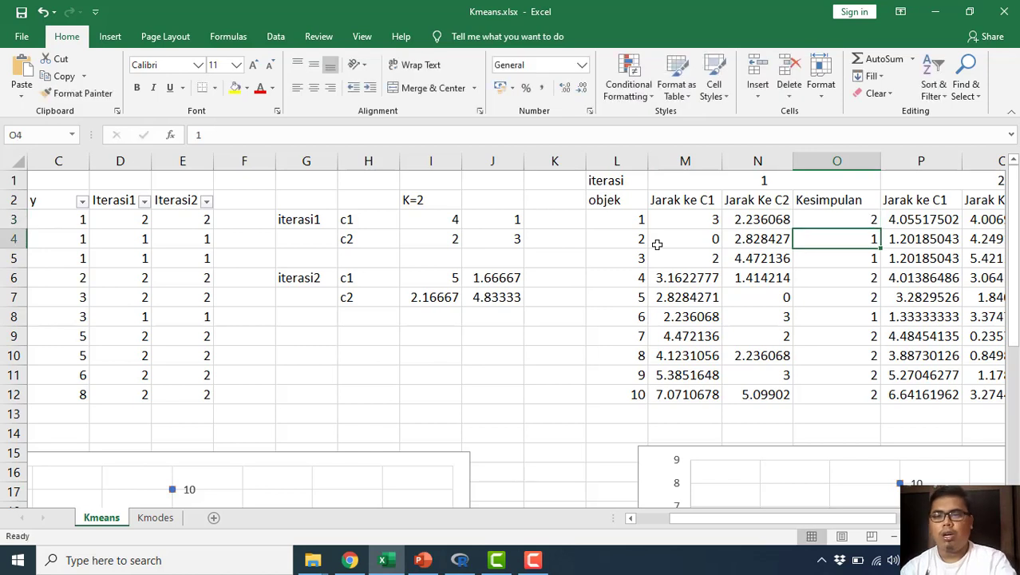
{"action": "key", "text": "Left"}
{"action": "key", "text": "Left"}
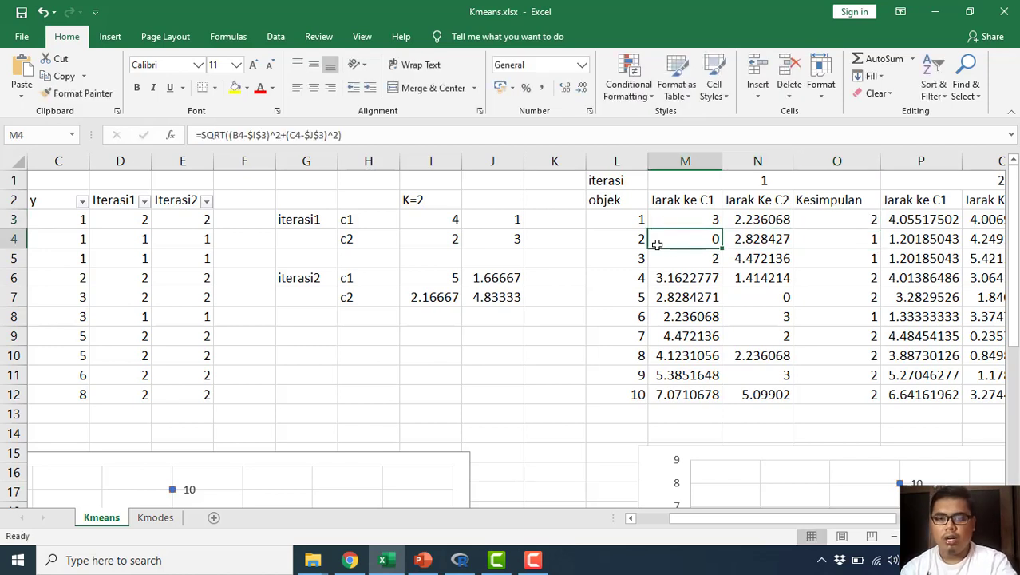
{"action": "key", "text": "Right"}
{"action": "key", "text": "Right"}
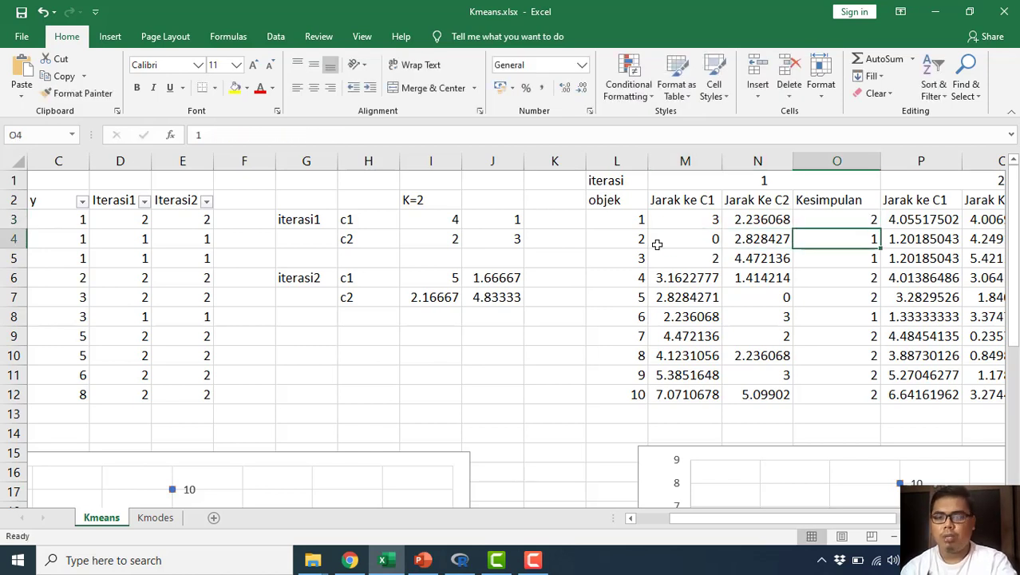
Step: Look through the first iteration's Kesimpulan values for the remaining objects and return to object 1's Jarak ke C1
{"action": "key", "text": "Down"}
{"action": "key", "text": "Down"}
{"action": "key", "text": "Down"}
{"action": "key", "text": "Down"}
{"action": "key", "text": "Down"}
{"action": "key", "text": "Down"}
{"action": "key", "text": "Down"}
{"action": "key", "text": "Down"}
{"action": "key", "text": "Up"}
{"action": "key", "text": "Up"}
{"action": "key", "text": "Up"}
{"action": "key", "text": "Up"}
{"action": "key", "text": "Up"}
{"action": "key", "text": "Up"}
{"action": "key", "text": "Up"}
{"action": "key", "text": "Up"}
{"action": "key", "text": "Up"}
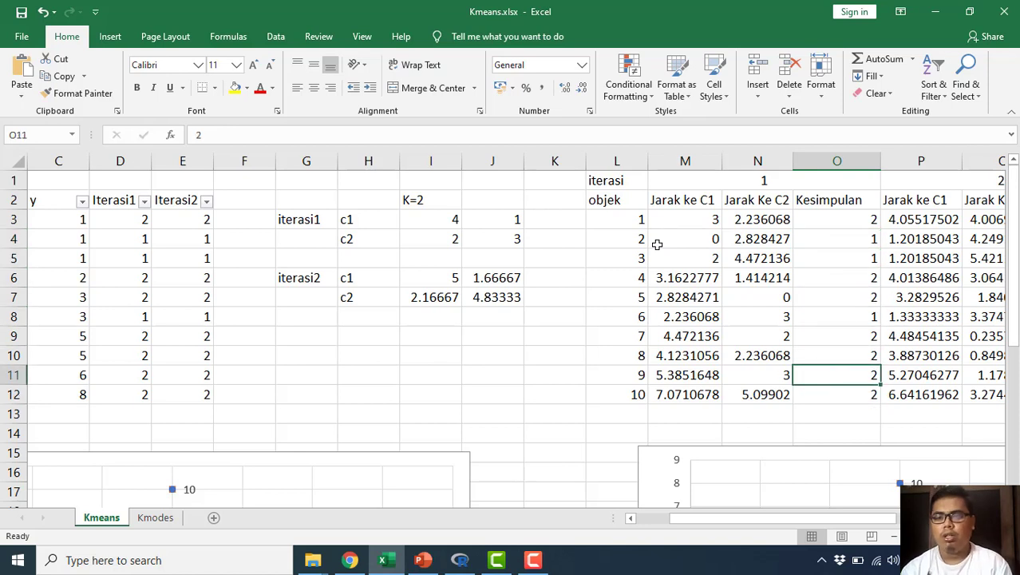
{"action": "key", "text": "Left"}
{"action": "key", "text": "Left"}
{"action": "key", "text": "Left"}
{"action": "key", "text": "Left"}
{"action": "key", "text": "Left"}
{"action": "key", "text": "Left"}
{"action": "key", "text": "Left"}
{"action": "key", "text": "Left"}
{"action": "key", "text": "Left"}
{"action": "key", "text": "Left"}
{"action": "key", "text": "Left"}
{"action": "key", "text": "Left"}
{"action": "key", "text": "Left"}
{"action": "key", "text": "Left"}
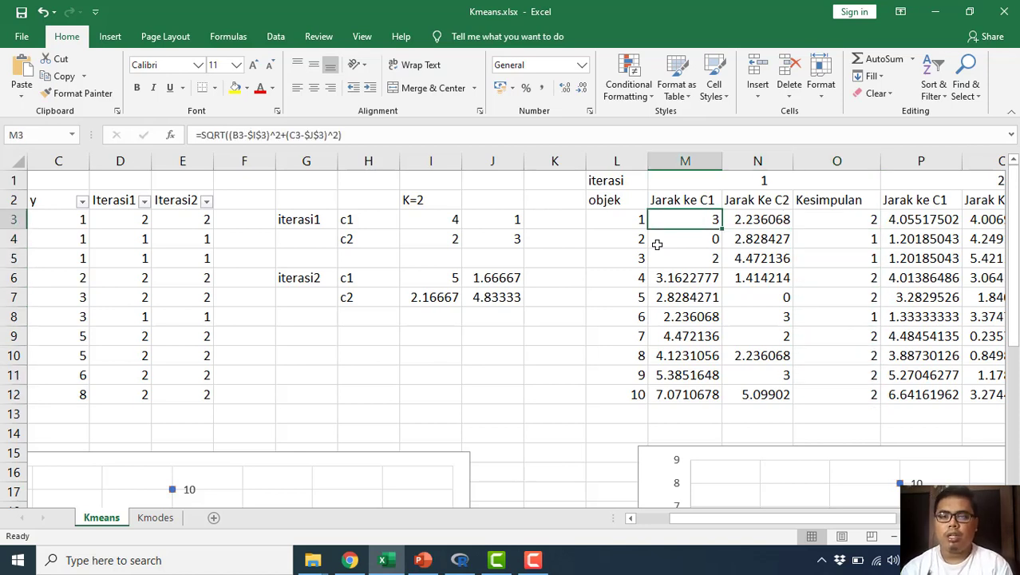
Step: Review the cluster assignments in the data table's Iterasi1 column, ending on object 2's value in D4
{"action": "key", "text": "Right"}
{"action": "key", "text": "Right"}
{"action": "key", "text": "Right"}
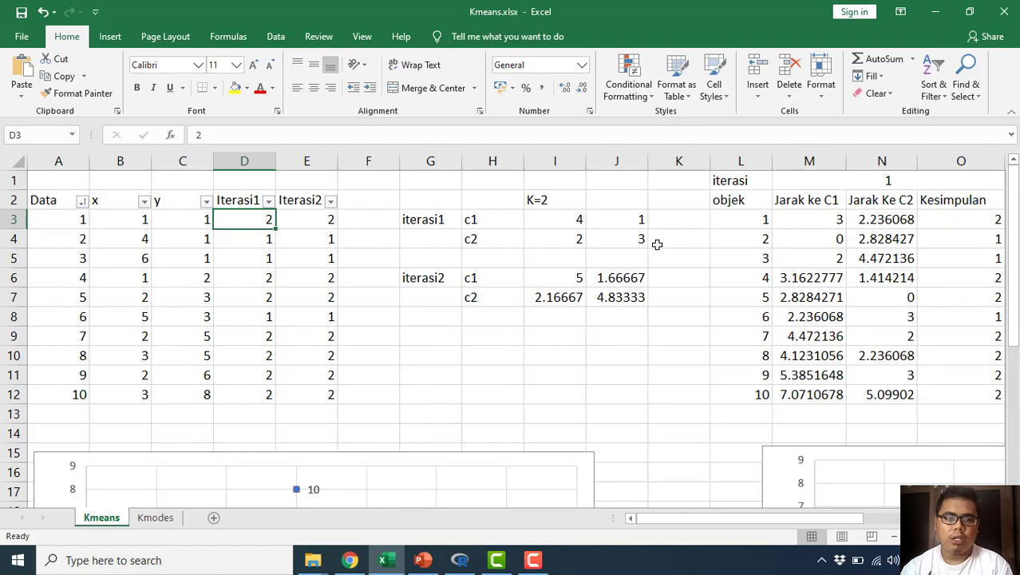
{"action": "key", "text": "Down"}
{"action": "key", "text": "Down"}
{"action": "key", "text": "Down"}
{"action": "key", "text": "Down"}
{"action": "key", "text": "Down"}
{"action": "key", "text": "Down"}
{"action": "key", "text": "Down"}
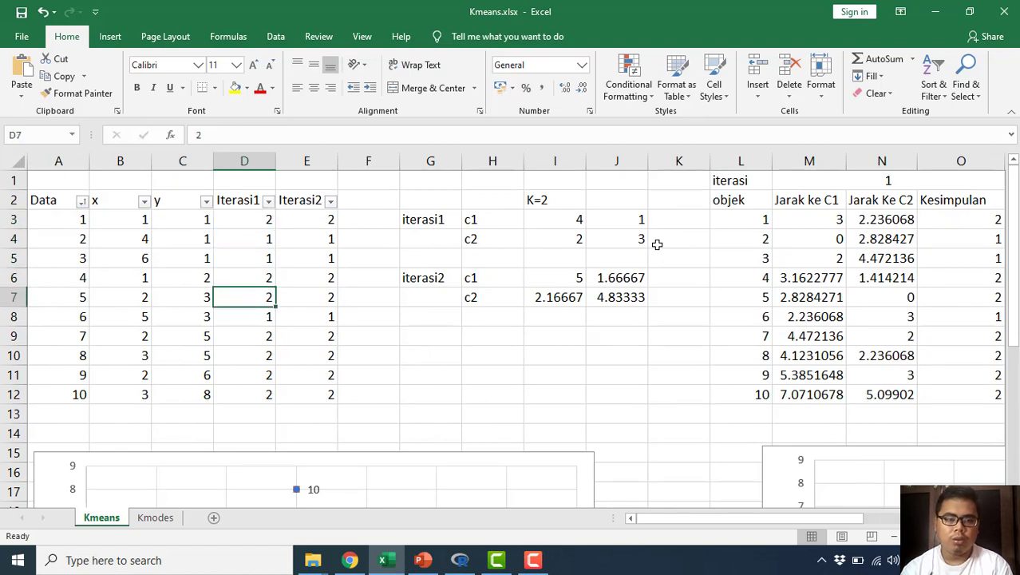
{"action": "key", "text": "Up"}
{"action": "key", "text": "ctrl+Up"}
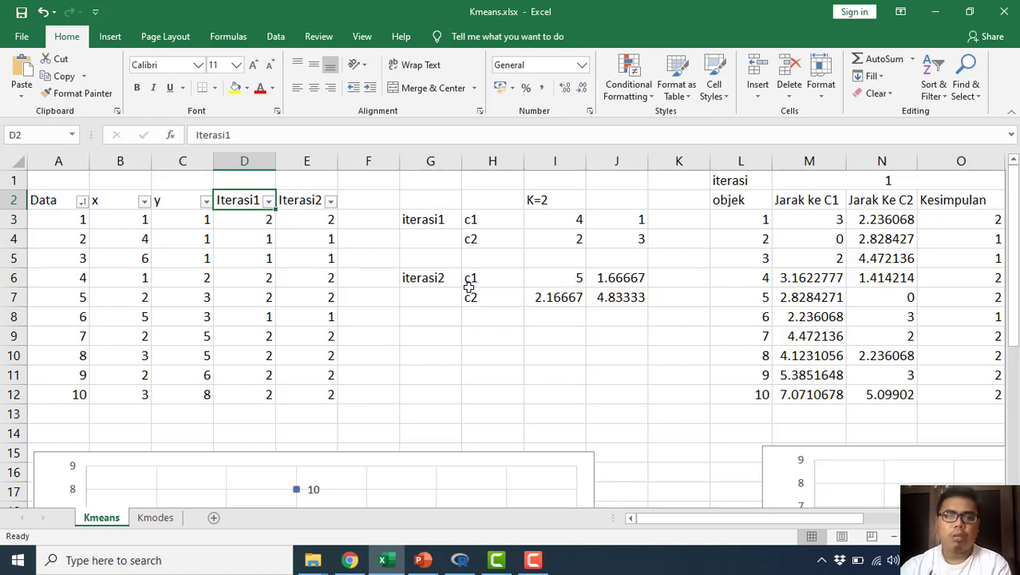
{"action": "left_click", "coordinate": [266, 245]}
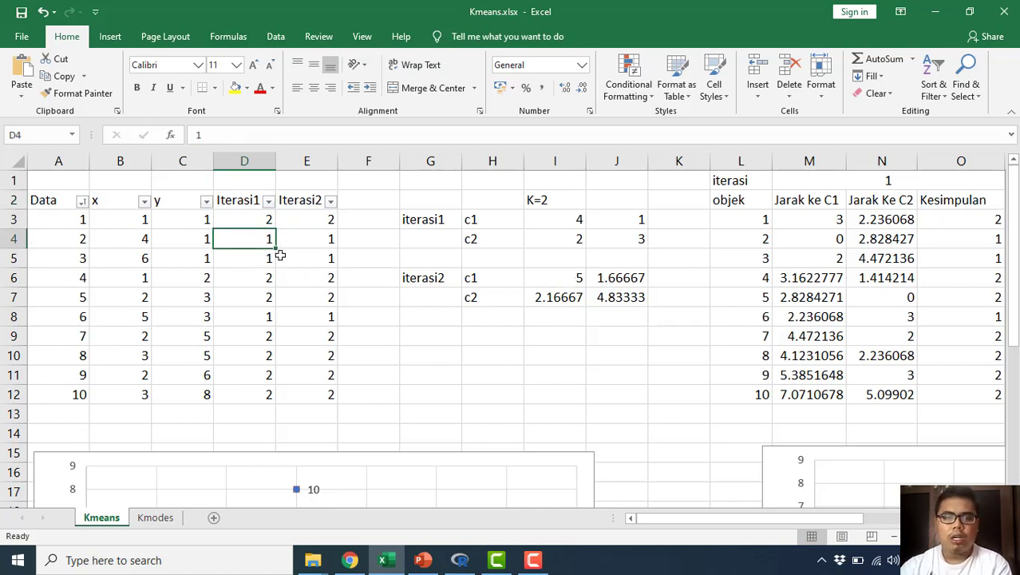
Step: Inspect the AVERAGE formulas for the iterasi2 c1 centroid in I6 and J6, leaving both unchanged
{"action": "double_click", "coordinate": [561, 277]}
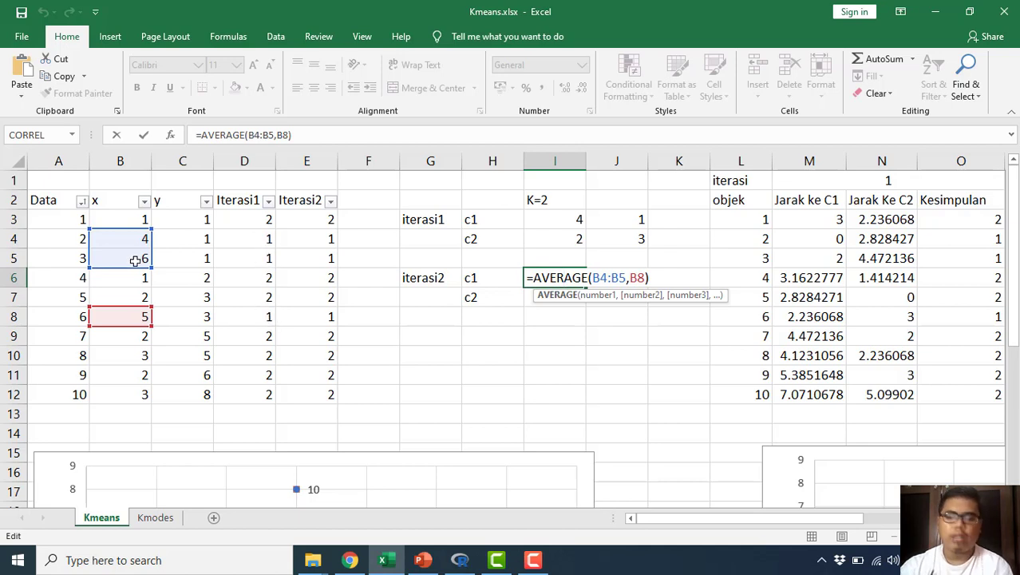
{"action": "key", "text": "Return"}
{"action": "key", "text": "Up"}
{"action": "key", "text": "Right"}
{"action": "key", "text": "F2"}
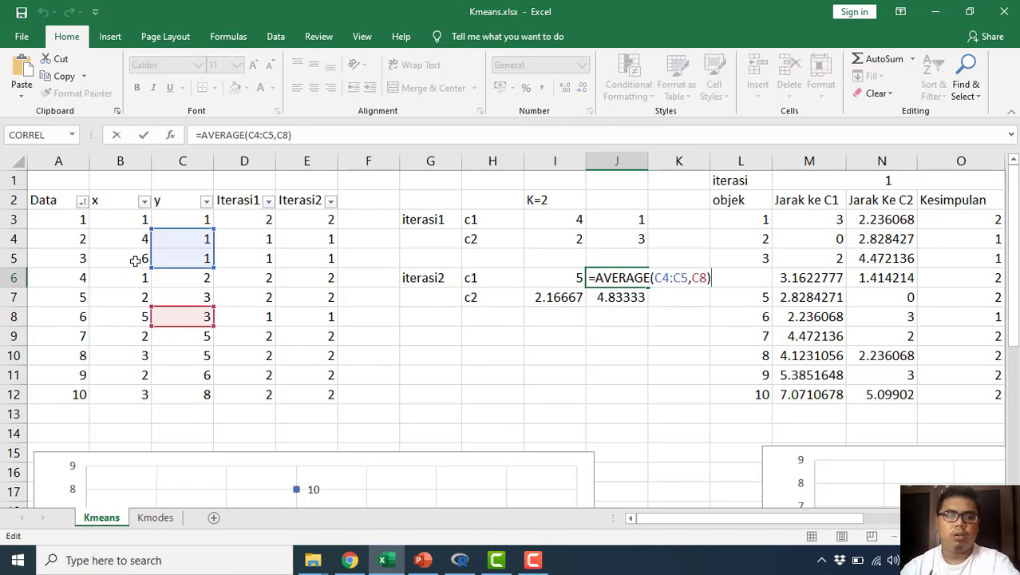
{"action": "key", "text": "Return"}
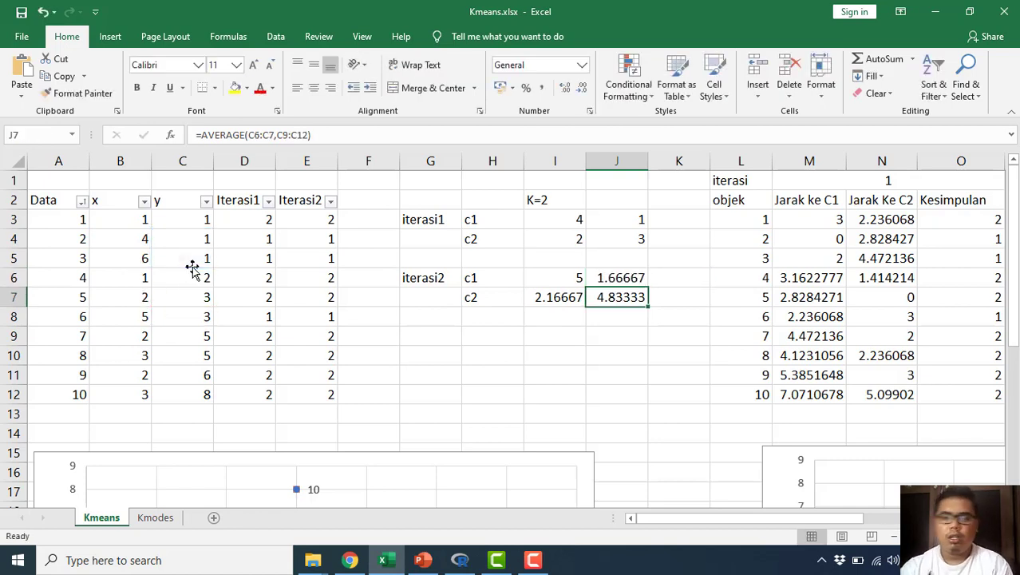
Step: Inspect the AVERAGE formulas for the iterasi2 c2 centroid in I7 and J7 without editing them
{"action": "key", "text": "Left"}
{"action": "key", "text": "F2"}
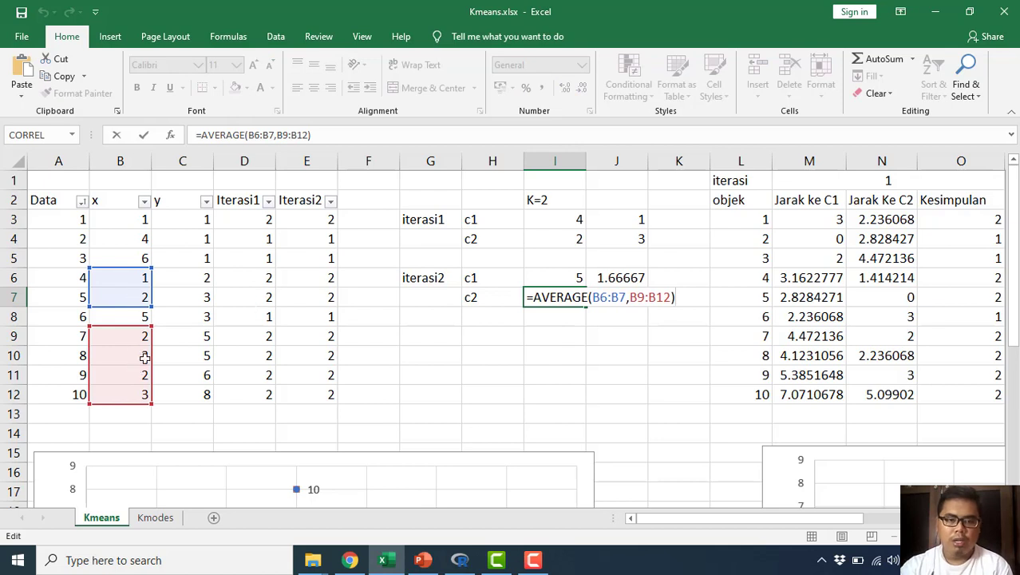
{"action": "key", "text": "Return"}
{"action": "key", "text": "Up"}
{"action": "key", "text": "Right"}
{"action": "key", "text": "F2"}
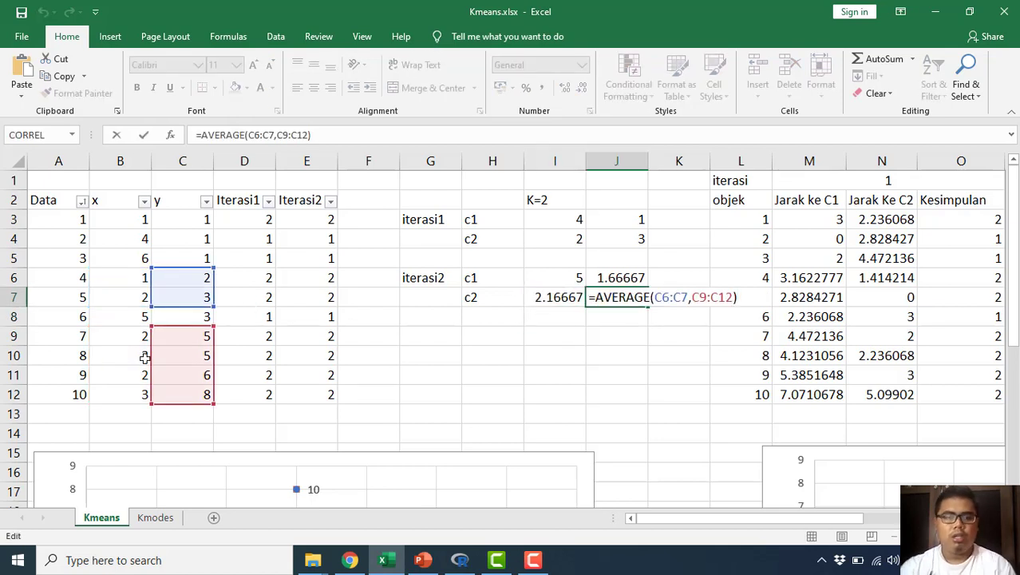
{"action": "key", "text": "Return"}
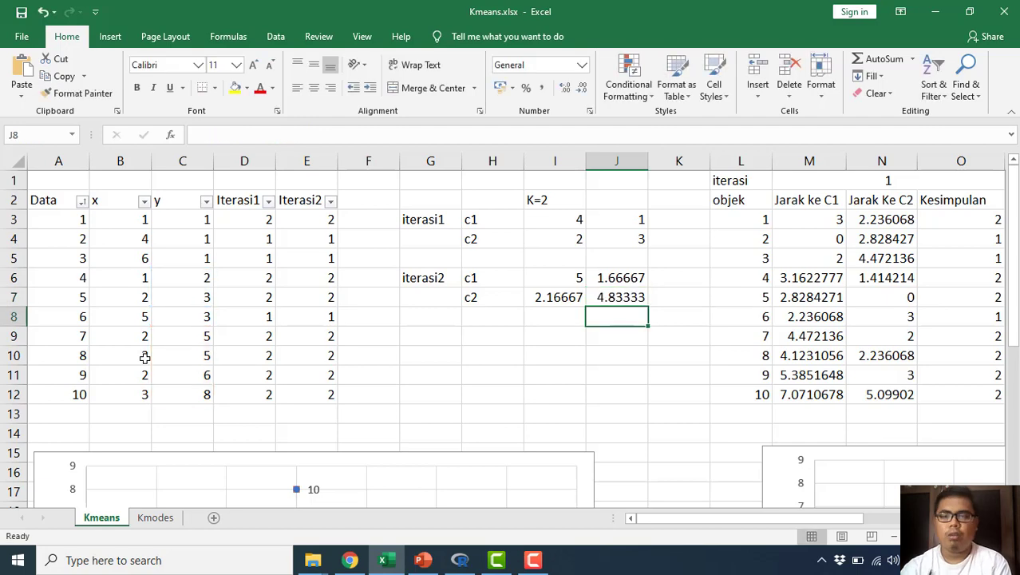
Step: Inspect the cell references in object 1's second-iteration Jarak ke C1 formula in P3, including its data and centroid cells
{"action": "key", "text": "Up"}
{"action": "key", "text": "Right"}
{"action": "key", "text": "Right"}
{"action": "key", "text": "Right"}
{"action": "key", "text": "Right"}
{"action": "key", "text": "Right"}
{"action": "key", "text": "Right"}
{"action": "key", "text": "Right"}
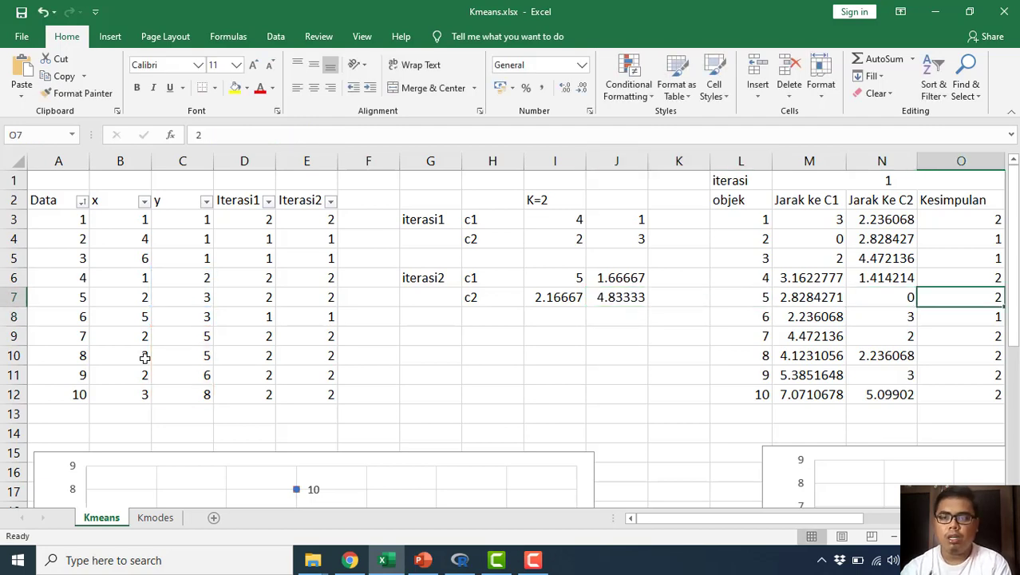
{"action": "key", "text": "Up"}
{"action": "key", "text": "Left"}
{"action": "key", "text": "Up"}
{"action": "key", "text": "Up"}
{"action": "key", "text": "Up"}
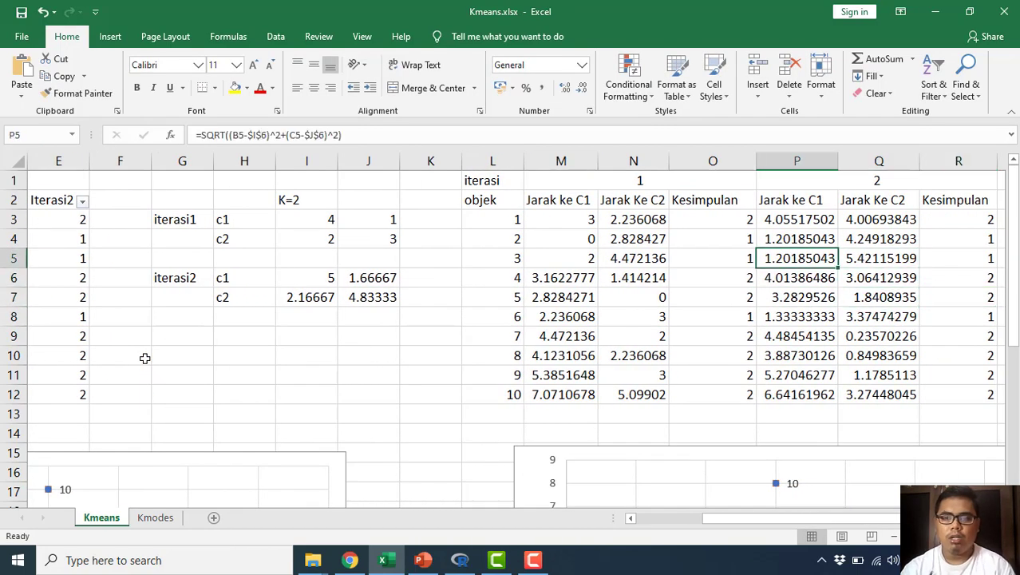
{"action": "key", "text": "F2"}
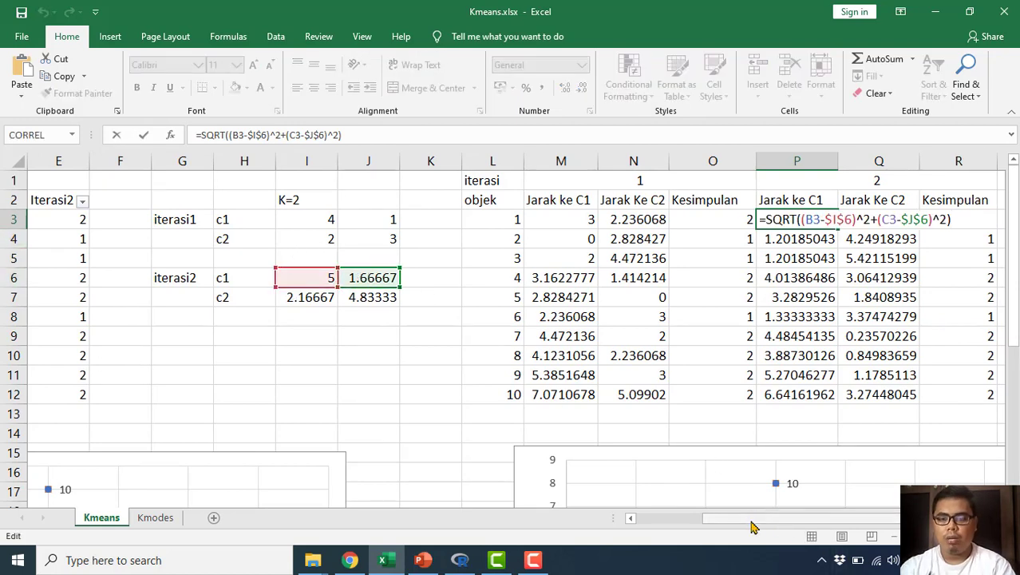
{"action": "left_click_drag", "start_coordinate": [727, 518], "coordinate": [661, 529]}
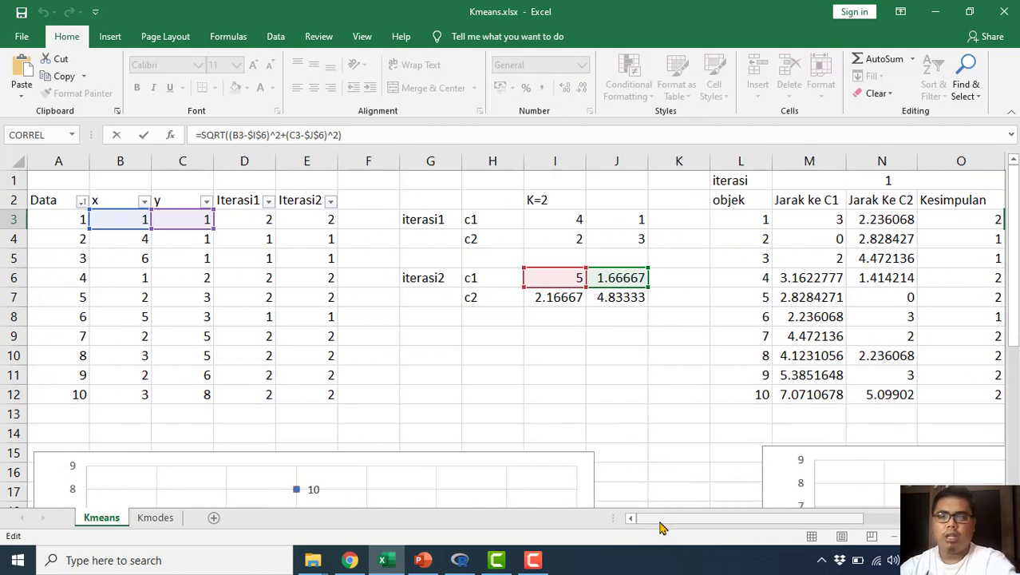
{"action": "left_click_drag", "start_coordinate": [682, 527], "coordinate": [774, 527]}
Step: Inspect object 1's second-iteration Jarak Ke C2 formula in Q3, keeping it as it is
{"action": "key", "text": "Tab"}
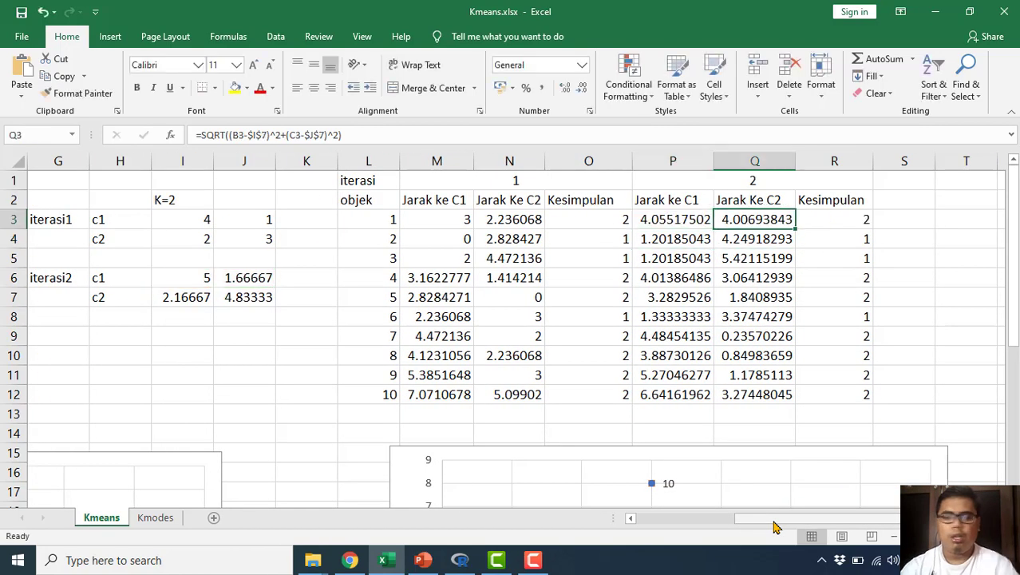
{"action": "key", "text": "F2"}
{"action": "mouse_move", "coordinate": [802, 527]}
{"action": "left_mouse_down"}
{"action": "mouse_move", "coordinate": [671, 520]}
{"action": "mouse_move", "coordinate": [820, 520]}
{"action": "left_mouse_up"}
{"action": "key", "text": "Return"}
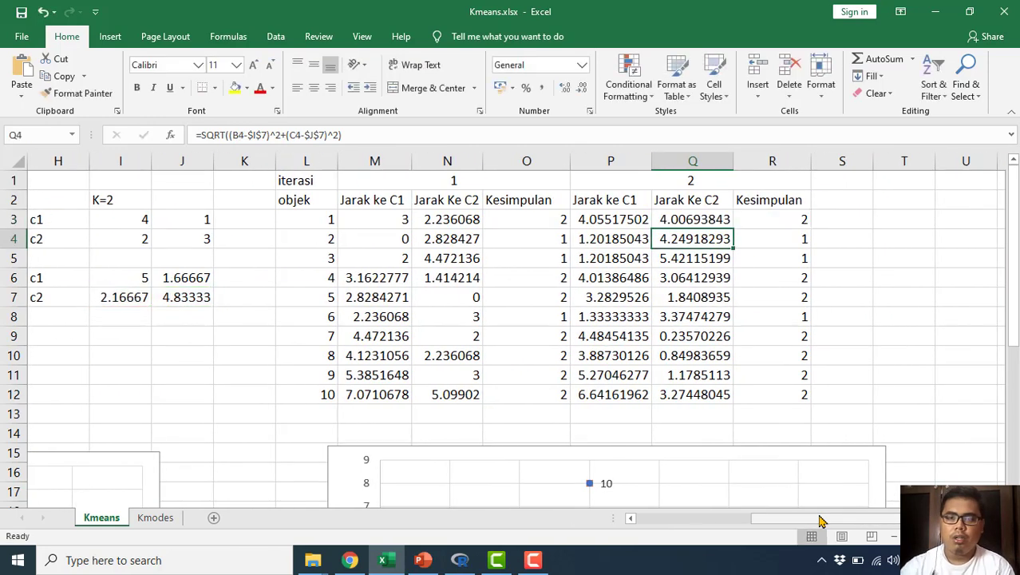
Step: Compare the second iteration's Kesimpulan values with the Iterasi1 and Iterasi2 columns of the data table
{"action": "left_click", "coordinate": [775, 222]}
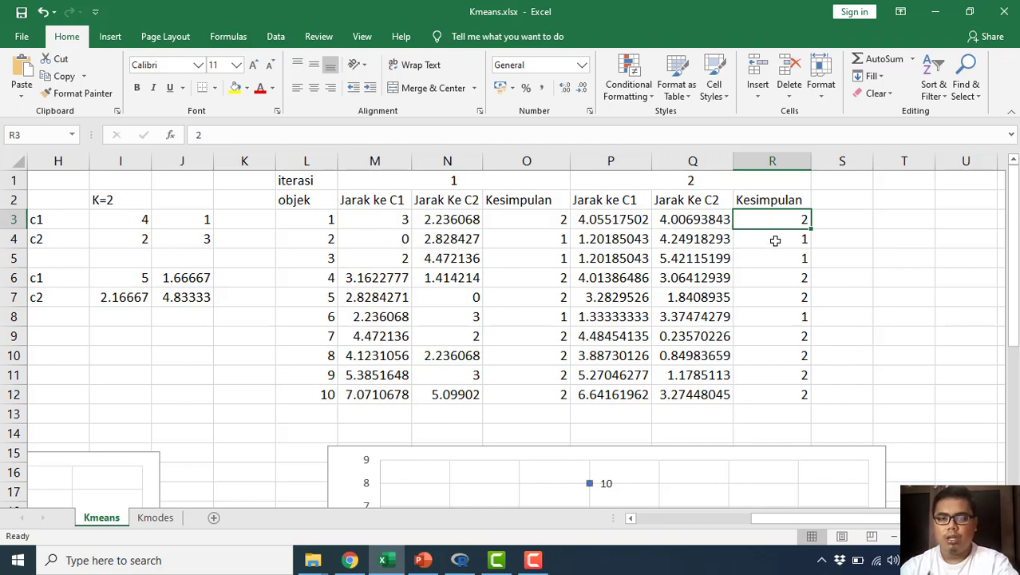
{"action": "left_click_drag", "start_coordinate": [854, 519], "coordinate": [695, 519]}
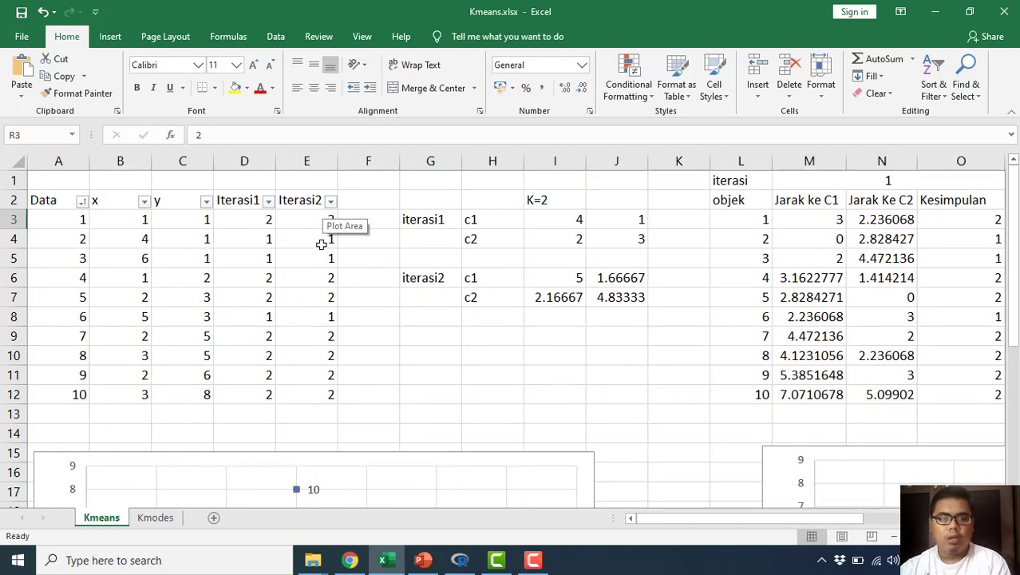
{"action": "left_click", "coordinate": [324, 296]}
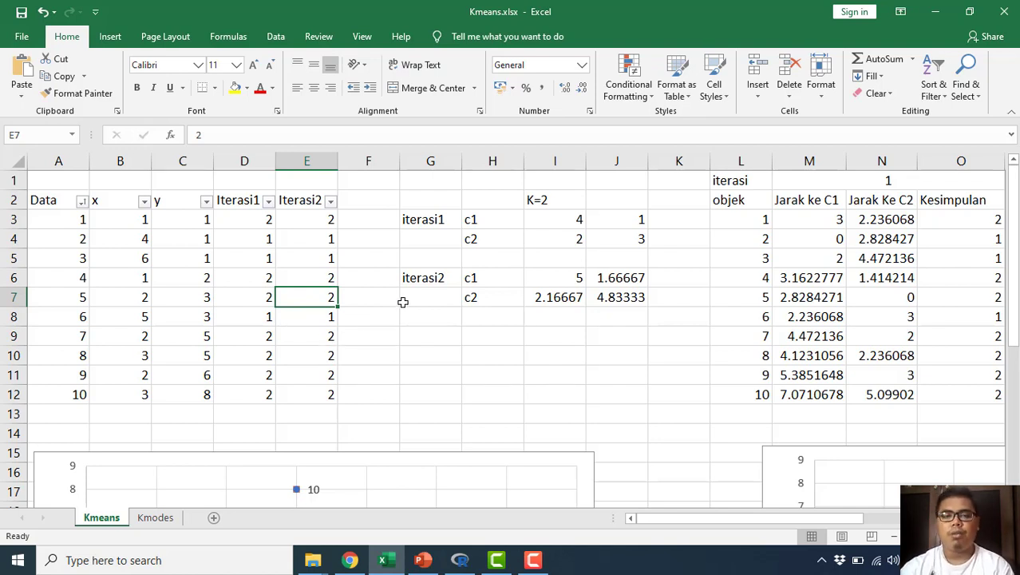
Step: View the single-colour scatter chart of the data and the chart with the clusters coloured
{"action": "scroll", "coordinate": [404, 326], "scroll_direction": "down", "scroll_amount": 4}
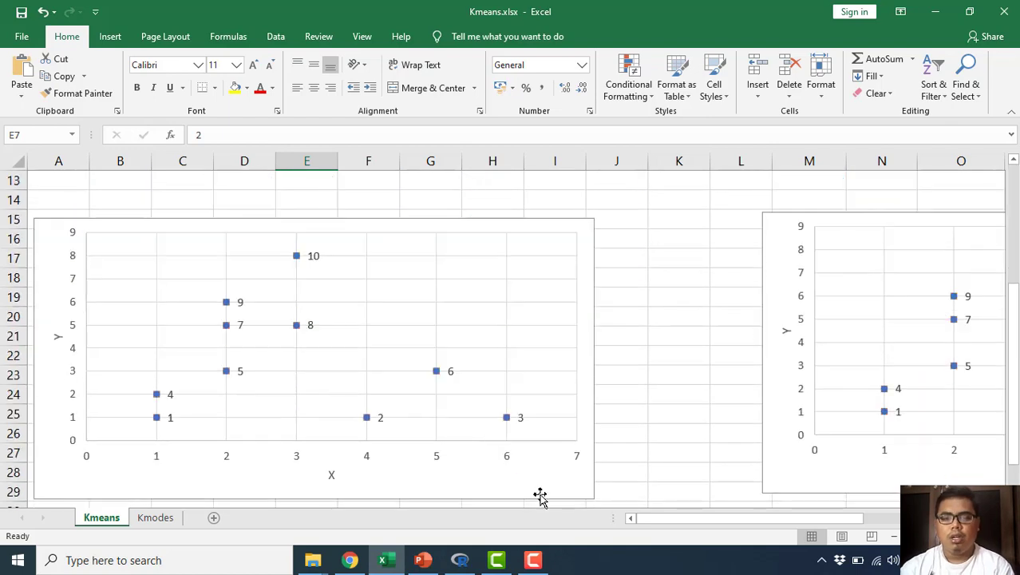
{"action": "left_click_drag", "start_coordinate": [636, 528], "coordinate": [802, 527]}
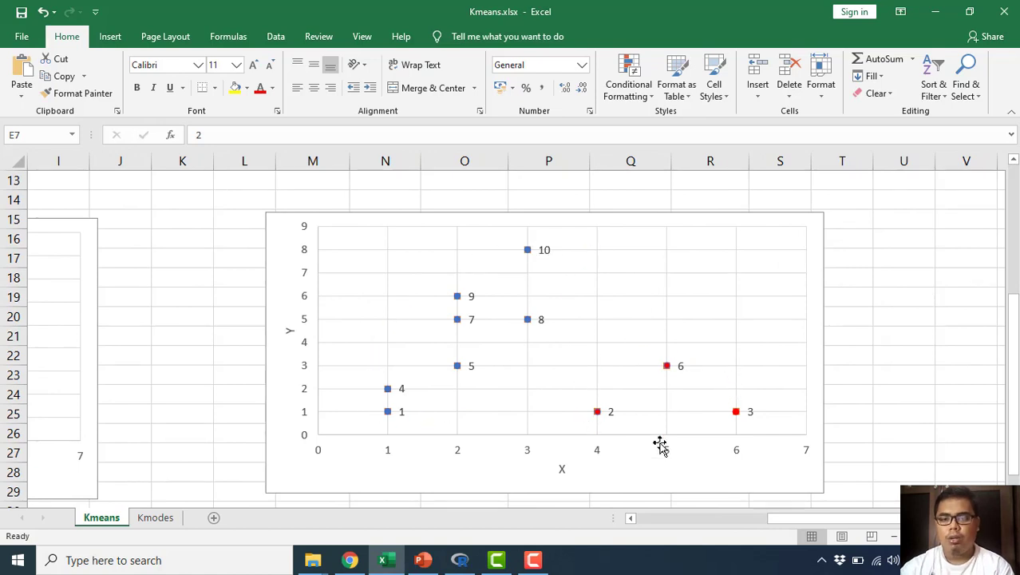
{"action": "left_click_drag", "start_coordinate": [806, 519], "coordinate": [655, 519]}
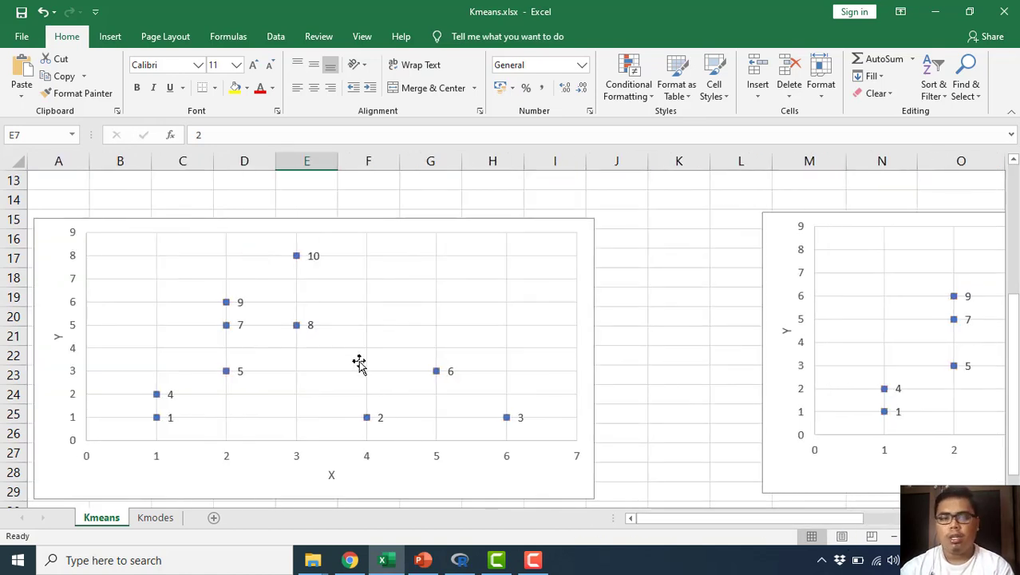
Step: Check the Iterasi2 assignments of objects 2, 3 and 6 in E4, E5 and E8
{"action": "scroll", "coordinate": [344, 320], "scroll_direction": "up", "scroll_amount": 4}
{"action": "left_click", "coordinate": [328, 239]}
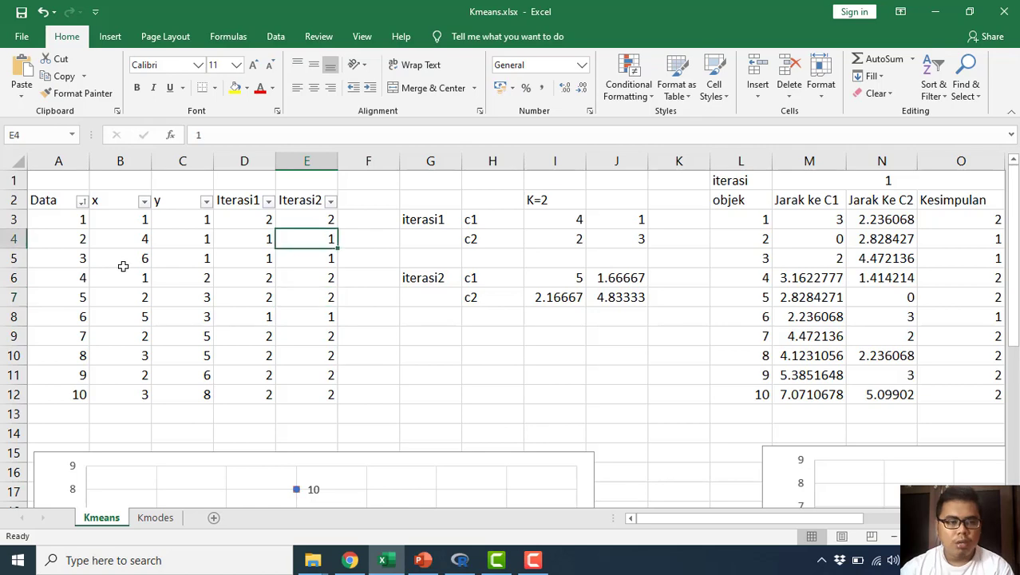
{"action": "left_click", "coordinate": [324, 261]}
{"action": "left_click", "coordinate": [321, 318]}
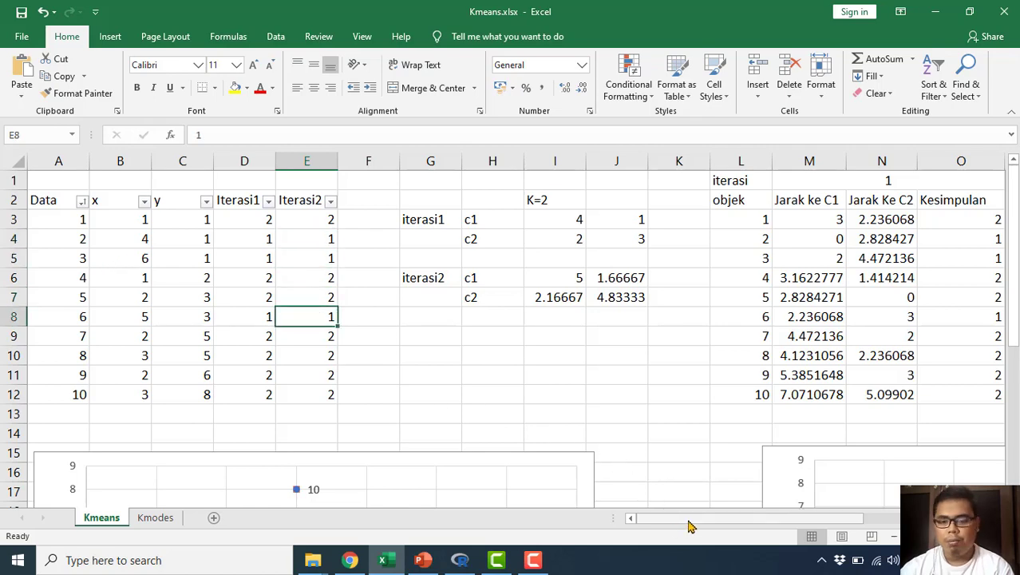
Step: Examine objects 2, 3 and 6 in the scatter chart with the clusters coloured
{"action": "left_click_drag", "start_coordinate": [691, 520], "coordinate": [818, 521]}
{"action": "scroll", "coordinate": [793, 463], "scroll_direction": "down", "scroll_amount": 3}
{"action": "scroll", "coordinate": [793, 463], "scroll_direction": "down", "scroll_amount": 1}
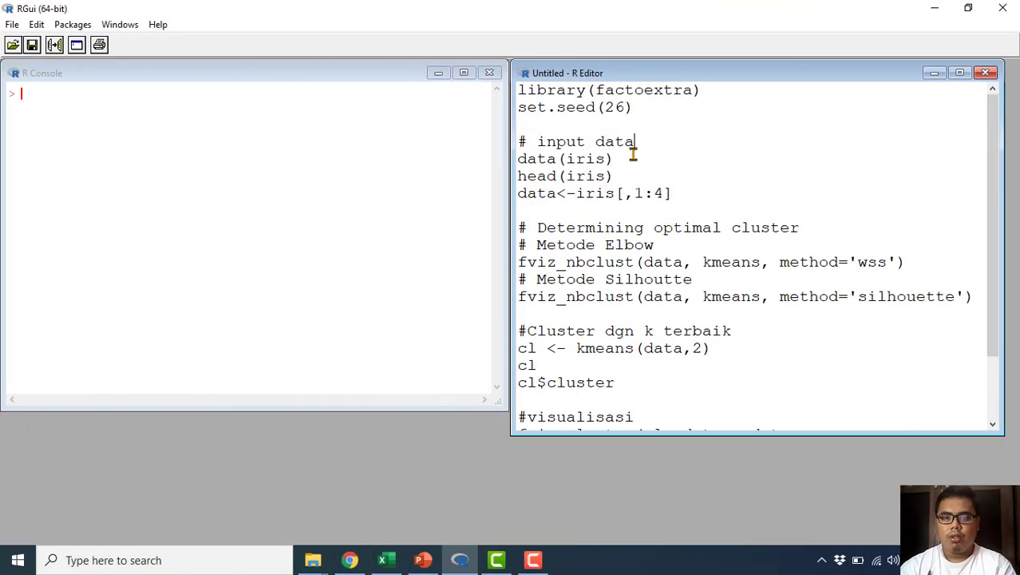
Step: Switch to RGui and review the iris K-means script in the R Editor from data input to visualisation
{"action": "left_click", "coordinate": [706, 166]}
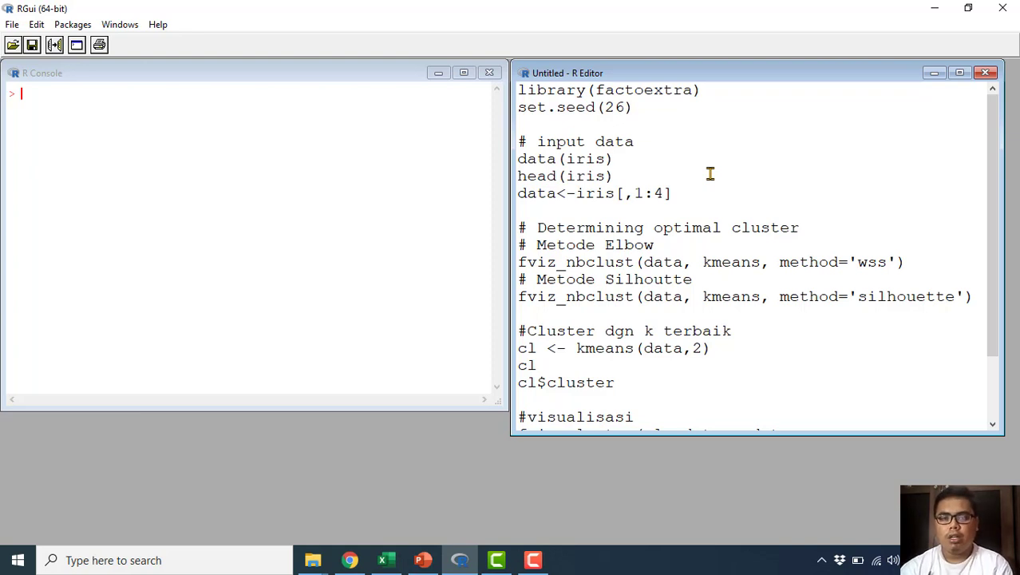
{"action": "scroll", "coordinate": [708, 234], "scroll_direction": "down", "scroll_amount": 2}
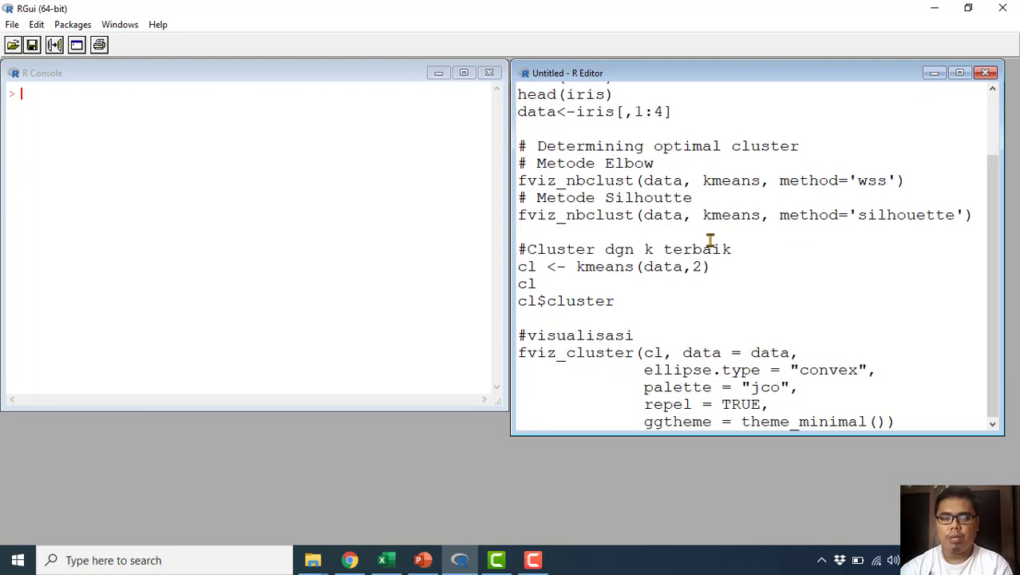
Step: Run the first two script lines to load the factoextra library and set the random seed to 26
{"action": "scroll", "coordinate": [710, 240], "scroll_direction": "up", "scroll_amount": 2}
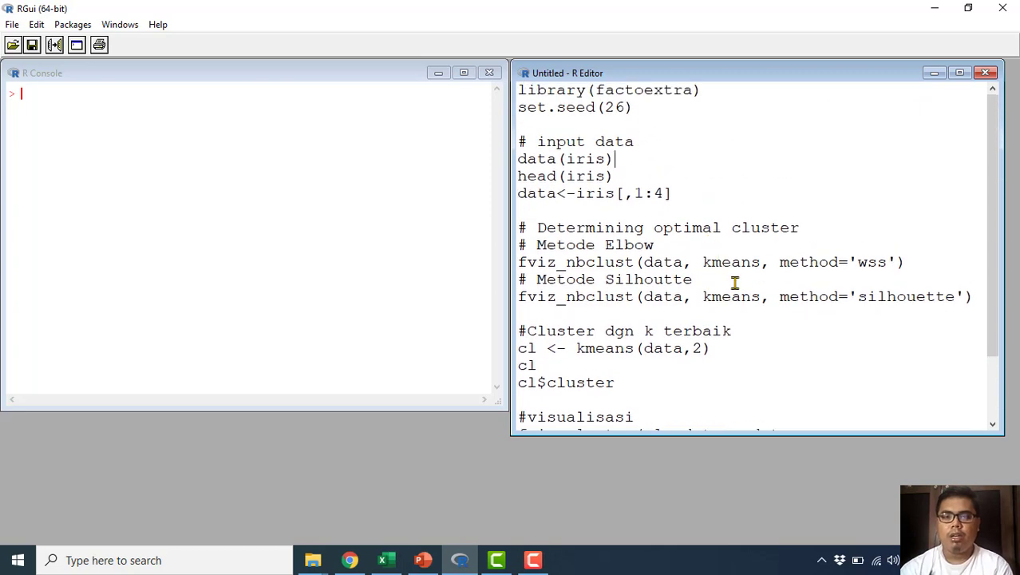
{"action": "scroll", "coordinate": [733, 299], "scroll_direction": "down", "scroll_amount": 2}
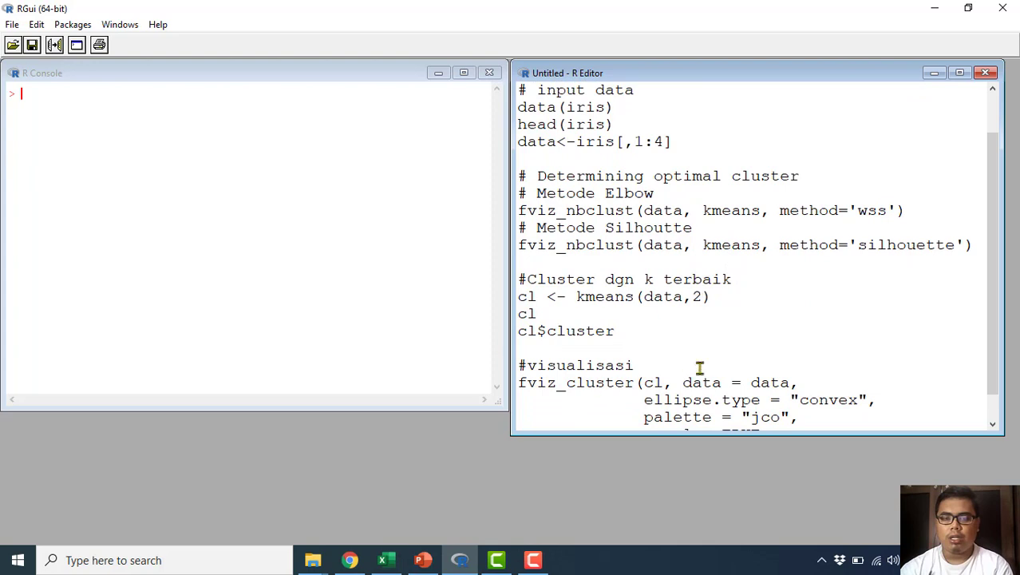
{"action": "scroll", "coordinate": [648, 389], "scroll_direction": "down", "scroll_amount": 1}
{"action": "scroll", "coordinate": [735, 383], "scroll_direction": "up", "scroll_amount": 2}
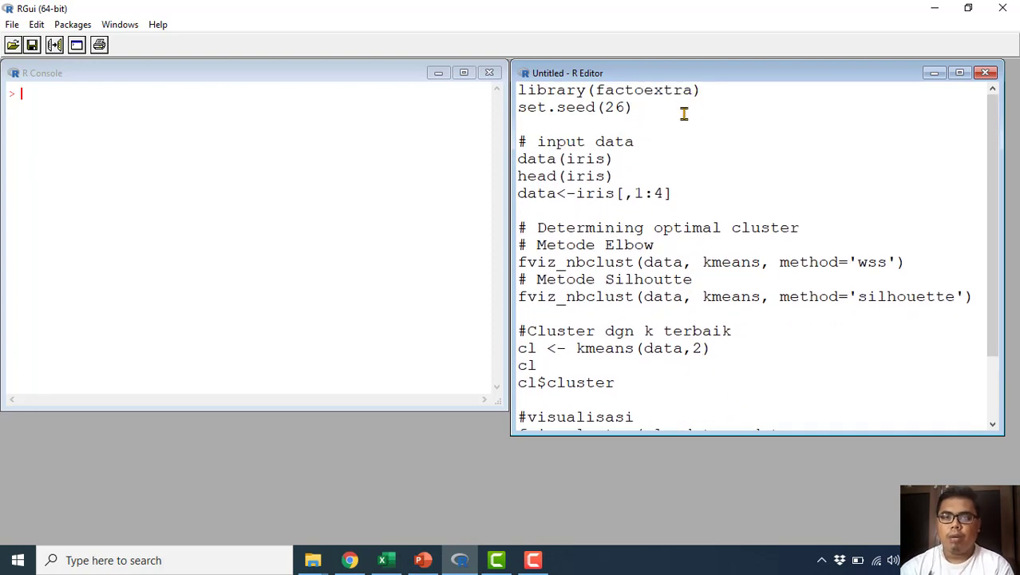
{"action": "left_click_drag", "start_coordinate": [683, 112], "coordinate": [527, 76]}
{"action": "right_click", "coordinate": [559, 104]}
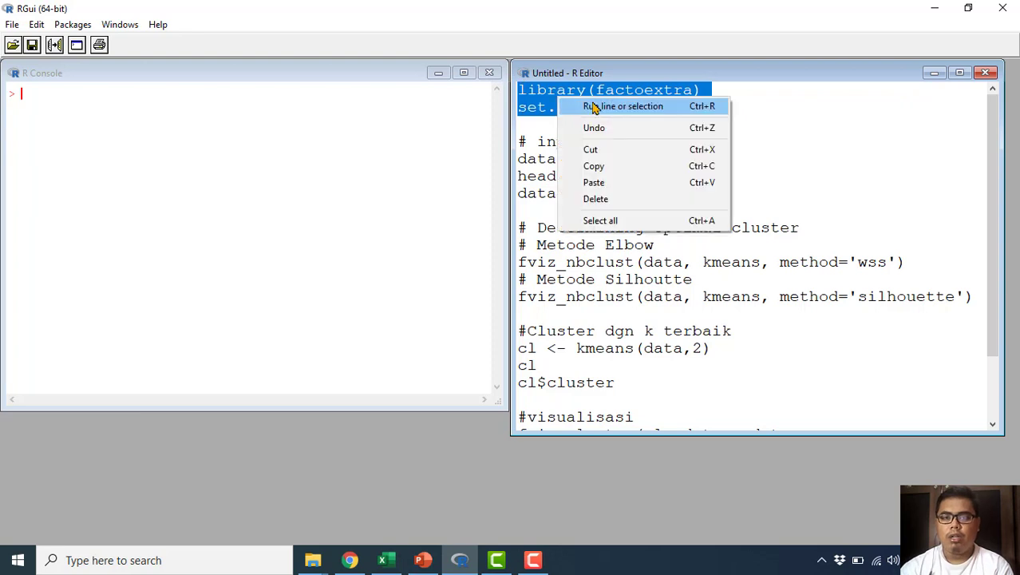
{"action": "left_click", "coordinate": [606, 104]}
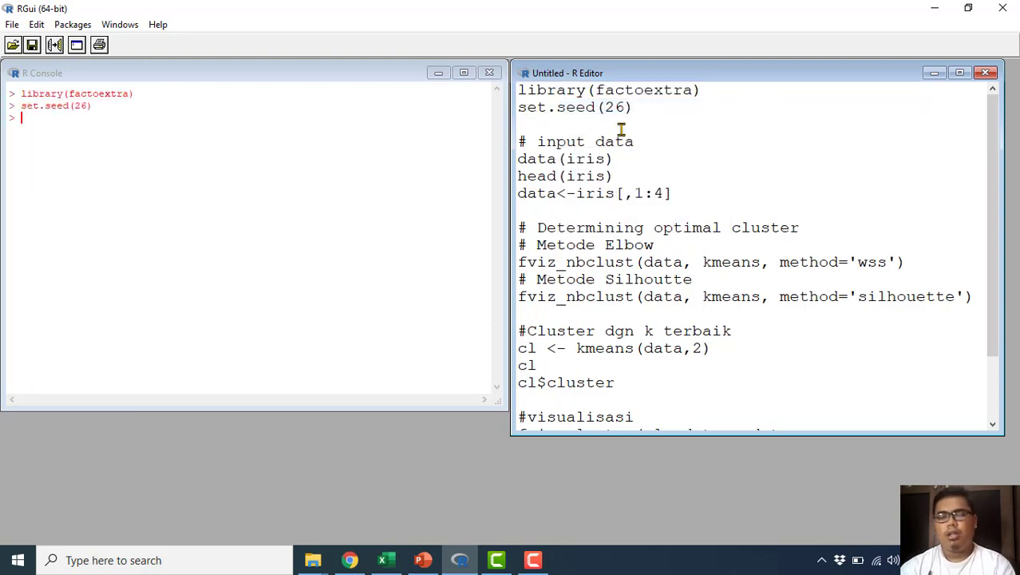
{"action": "left_click", "coordinate": [647, 104]}
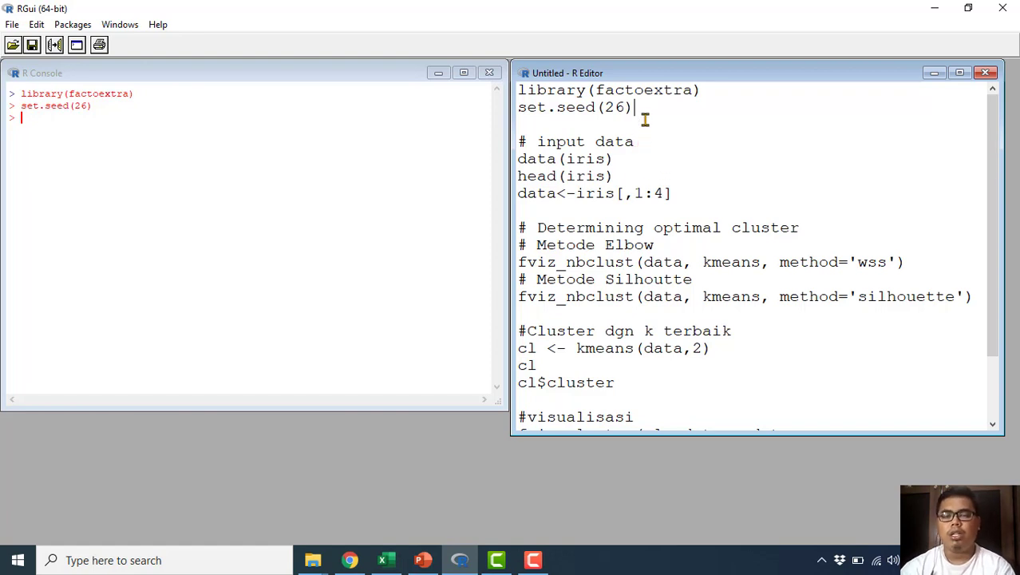
Step: Run the input data lines that load the iris dataset and print its first rows with head(iris)
{"action": "left_click", "coordinate": [638, 165]}
{"action": "left_click_drag", "start_coordinate": [628, 177], "coordinate": [508, 136]}
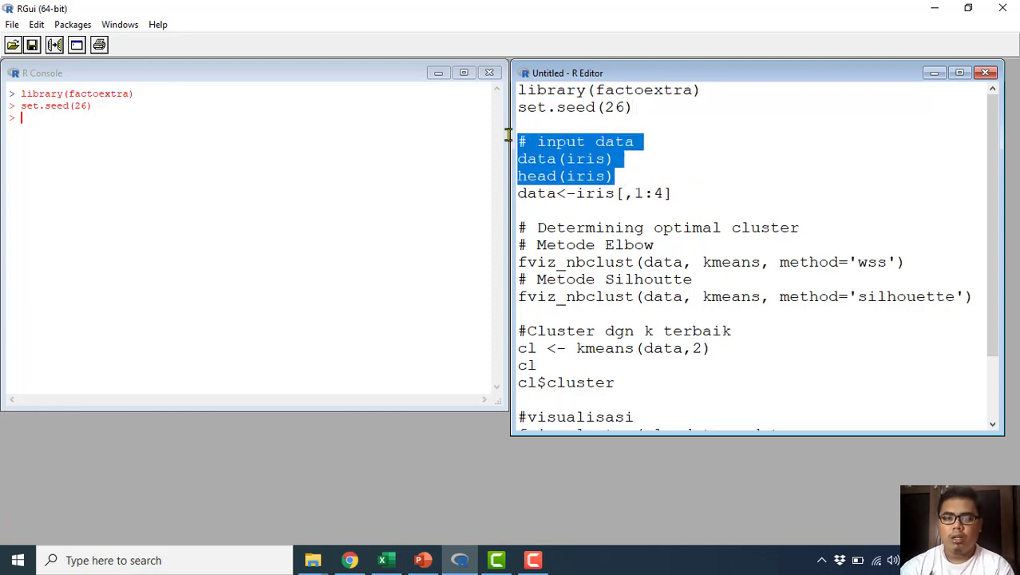
{"action": "right_click", "coordinate": [551, 146]}
{"action": "left_click", "coordinate": [574, 151]}
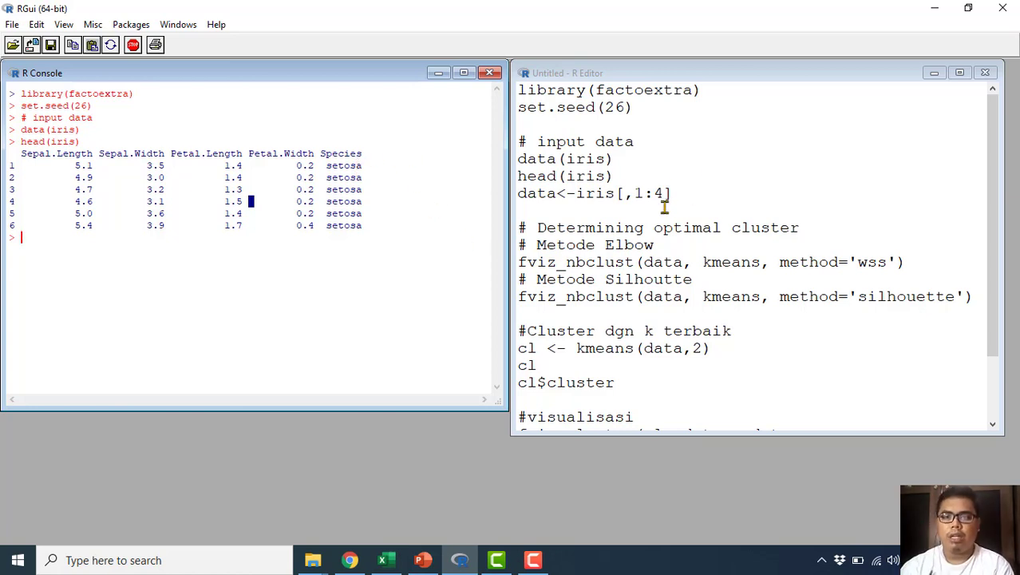
Step: Run the line data<-iris[,1:4] to store the first four iris columns in data
{"action": "left_click_drag", "start_coordinate": [677, 194], "coordinate": [518, 194]}
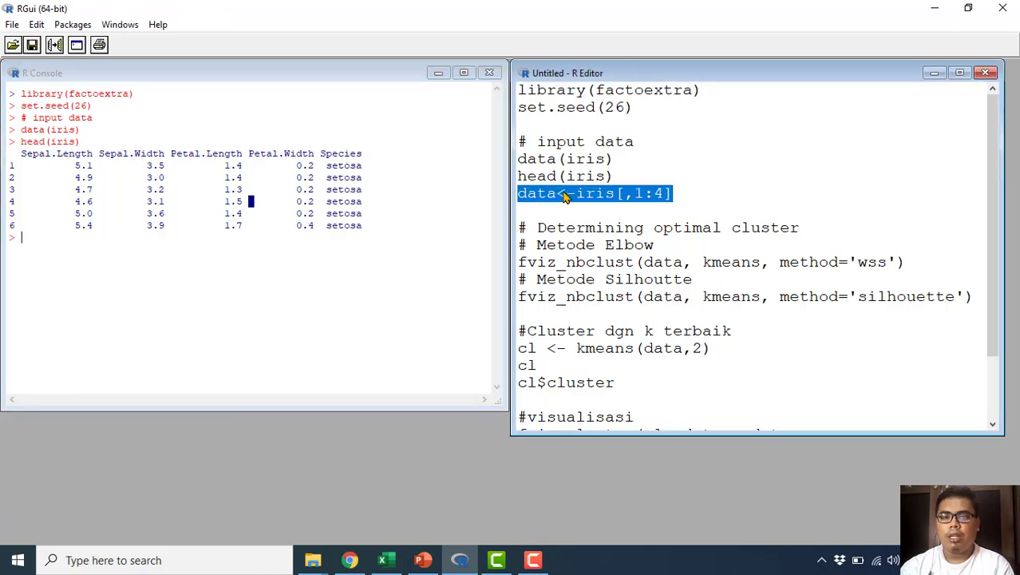
{"action": "right_click", "coordinate": [567, 196]}
{"action": "left_click", "coordinate": [604, 202]}
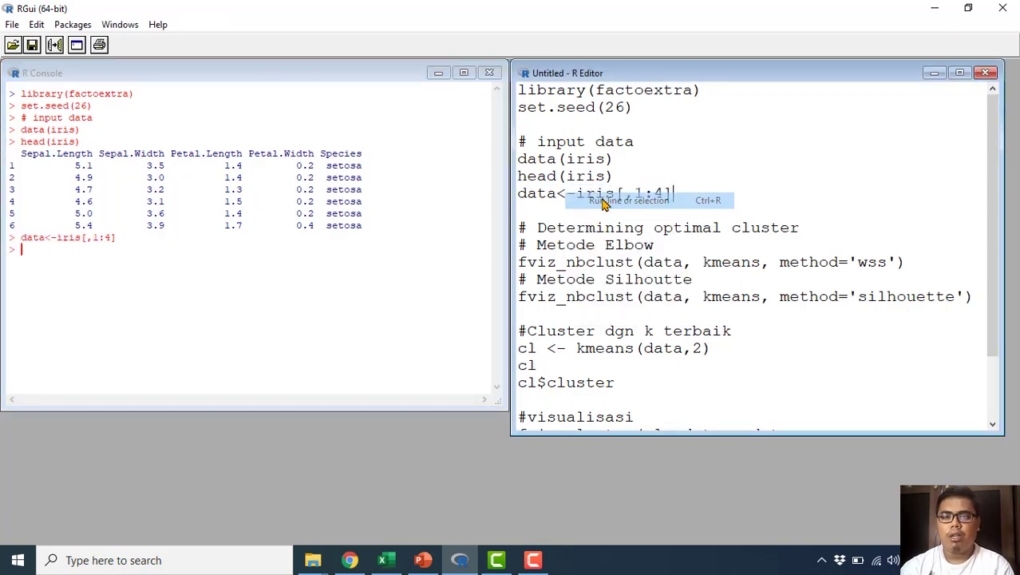
Step: Run only the name data from the script to print the whole data object and look through its rows in the console
{"action": "double_click", "coordinate": [551, 195]}
{"action": "key", "text": "Right"}
{"action": "left_click_drag", "start_coordinate": [557, 198], "coordinate": [481, 196]}
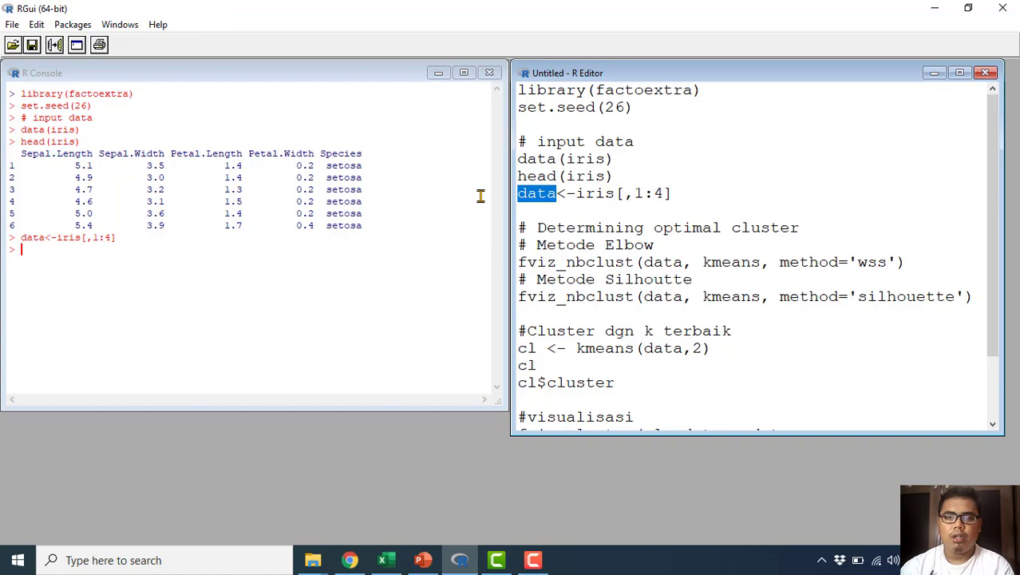
{"action": "right_click", "coordinate": [551, 198]}
{"action": "left_click", "coordinate": [571, 203]}
{"action": "left_click", "coordinate": [468, 337]}
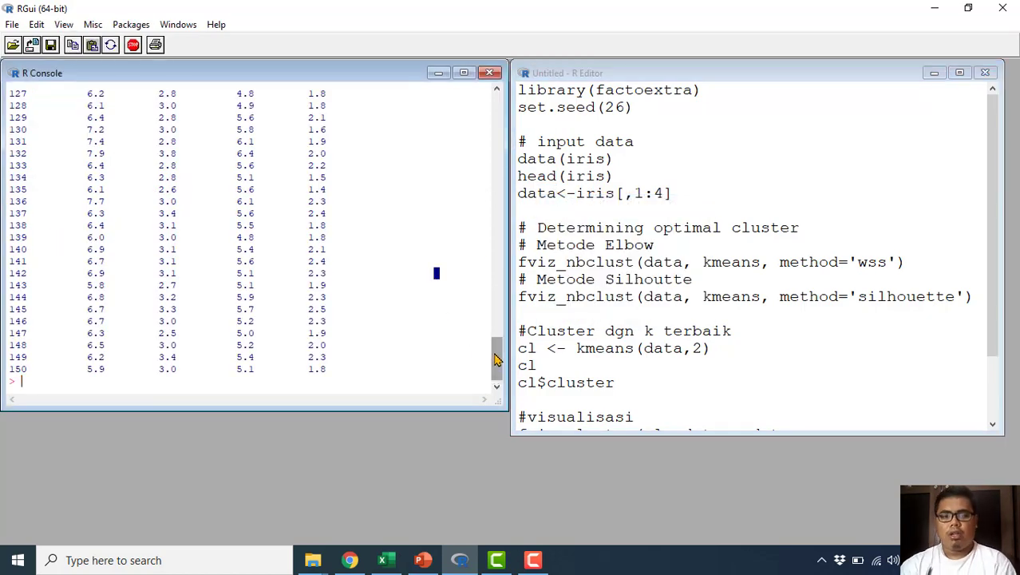
{"action": "left_click_drag", "start_coordinate": [497, 359], "coordinate": [497, 185]}
Step: Run the head(iris) line again to print the first iris rows below the data listing
{"action": "left_click", "coordinate": [646, 194]}
{"action": "left_click_drag", "start_coordinate": [645, 177], "coordinate": [641, 163]}
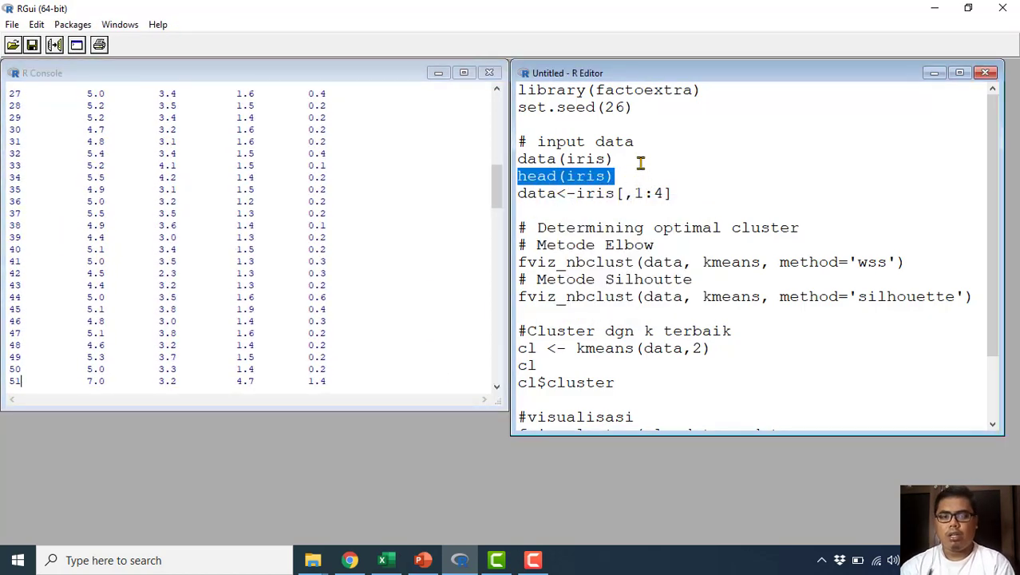
{"action": "key", "text": "ctrl+r"}
{"action": "left_click", "coordinate": [250, 321]}
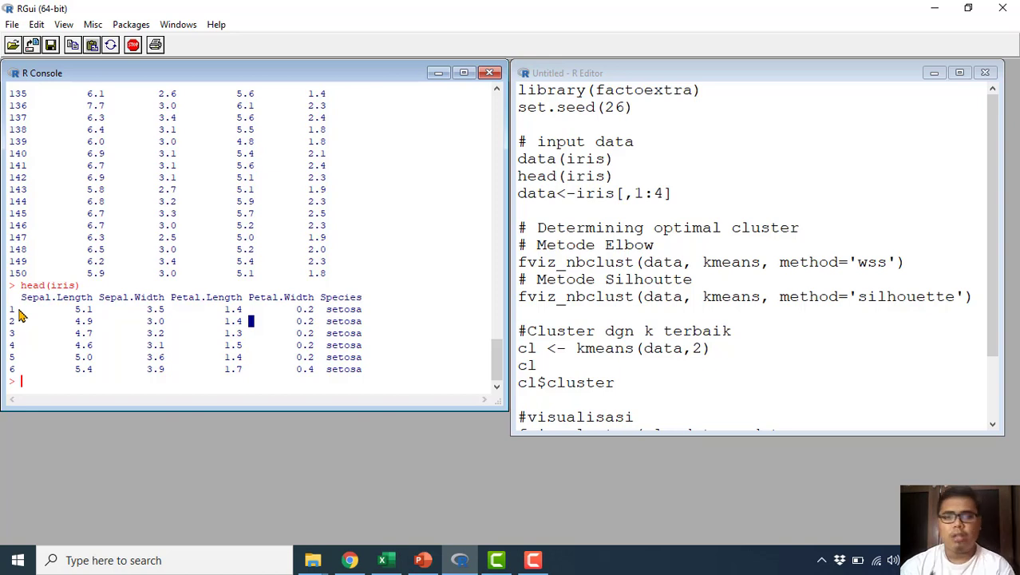
Step: Add the line rownames(data) below data<-iris[,1:4] in the script and run it
{"action": "left_click", "coordinate": [538, 207]}
{"action": "key", "text": "Return"}
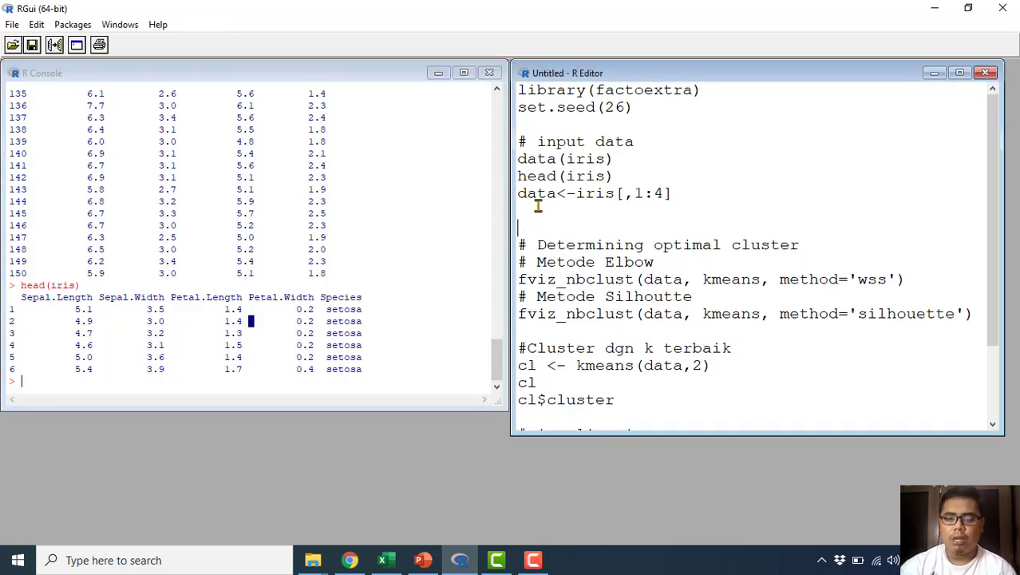
{"action": "type", "text": "row"}
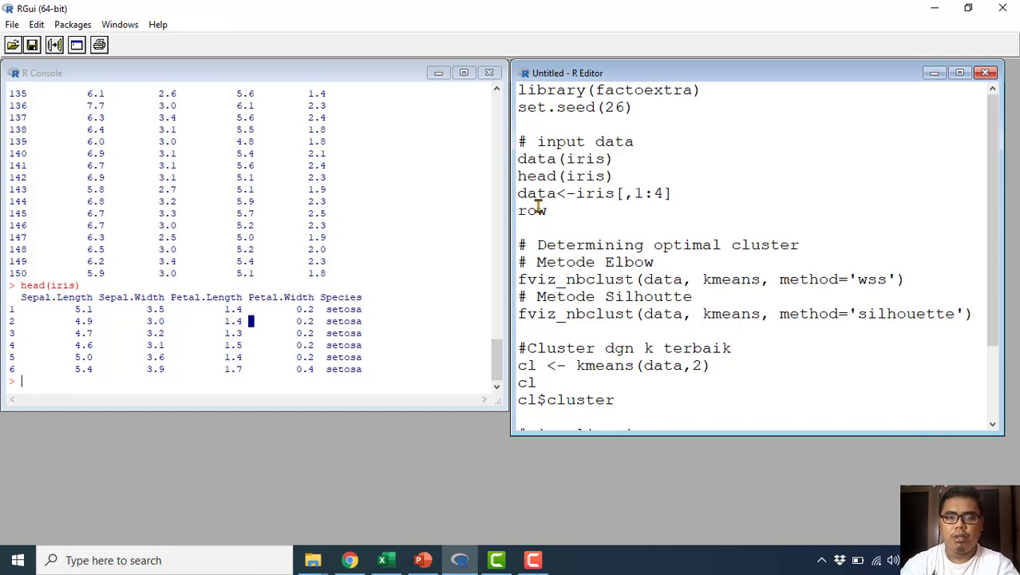
{"action": "type", "text": "names("}
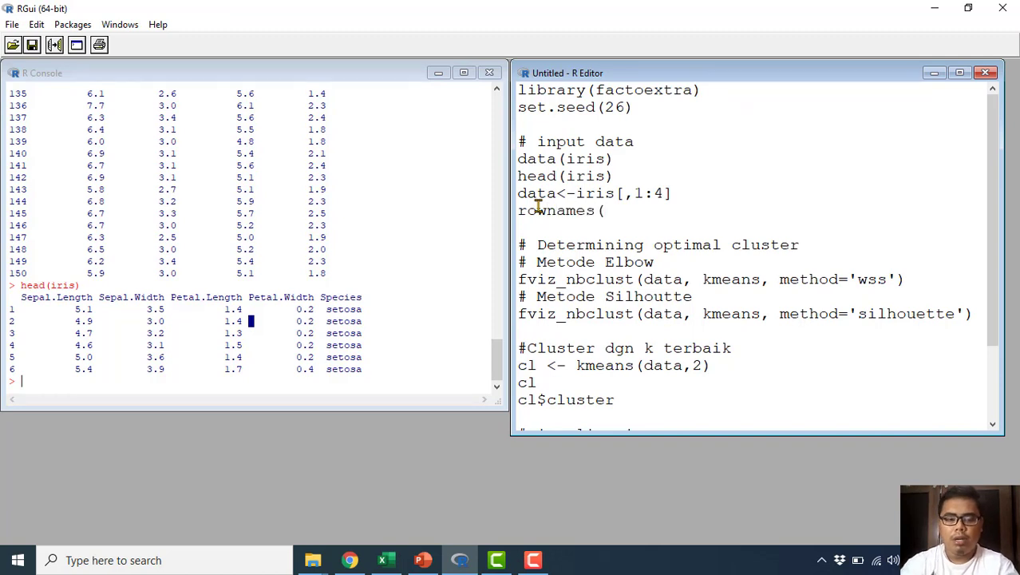
{"action": "type", "text": "data"}
{"action": "key", "text": "shift+Left"}
{"action": "key", "text": "shift+Left"}
{"action": "key", "text": "shift+Left"}
{"action": "key", "text": "shift+Left"}
{"action": "key", "text": "shift+Left"}
{"action": "key", "text": "shift+Left"}
{"action": "key", "text": "shift+Left"}
{"action": "key", "text": "shift+Left"}
{"action": "key", "text": "shift+Left"}
{"action": "key", "text": "shift+Left"}
{"action": "key", "text": "shift+Left"}
{"action": "key", "text": "shift+Left"}
{"action": "key", "text": "shift+Left"}
{"action": "key", "text": "shift+Left"}
{"action": "key", "text": "shift+Left"}
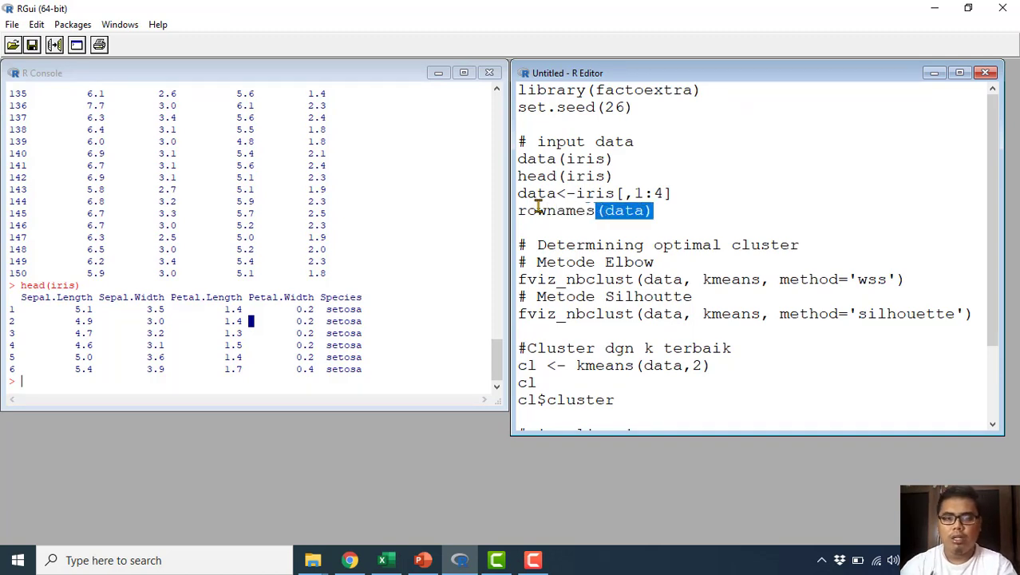
{"action": "key", "text": "shift+Right"}
{"action": "key", "text": "ctrl+r"}
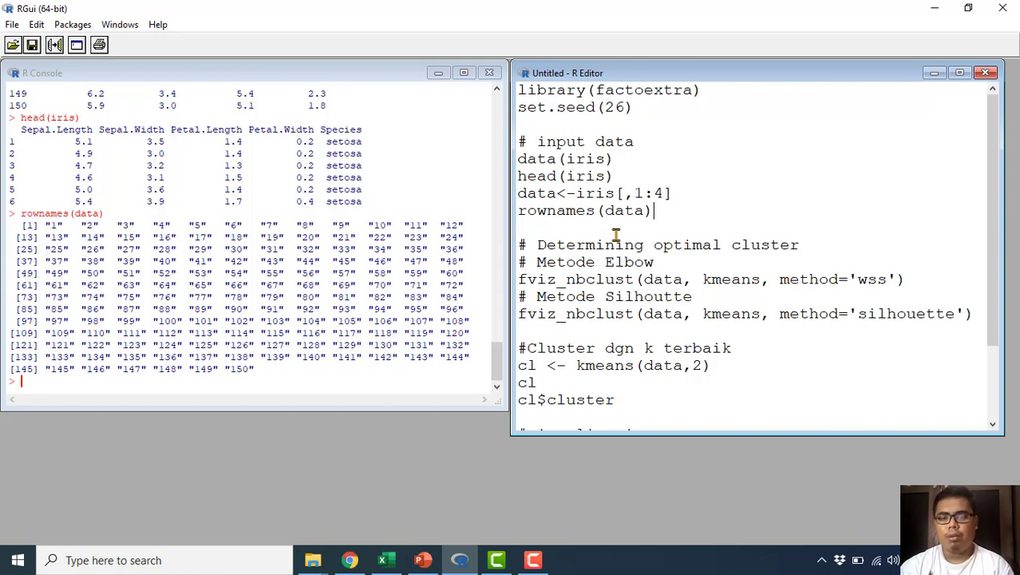
Step: Run the Elbow method fviz_nbclust line with method='wss', view the plot in a widened graphics window and minimise it
{"action": "scroll", "coordinate": [602, 273], "scroll_direction": "down", "scroll_amount": 1}
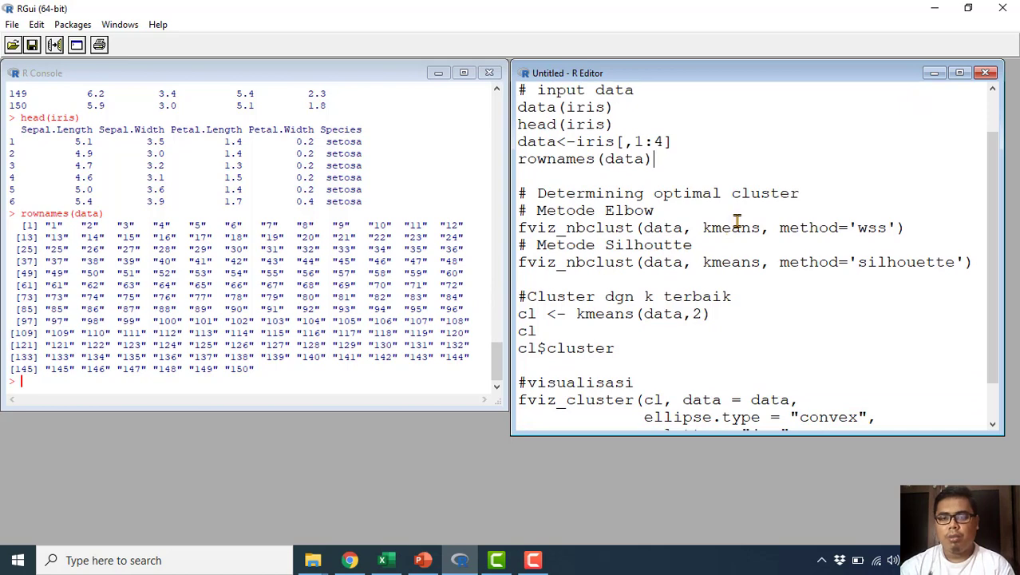
{"action": "scroll", "coordinate": [690, 331], "scroll_direction": "down", "scroll_amount": 1}
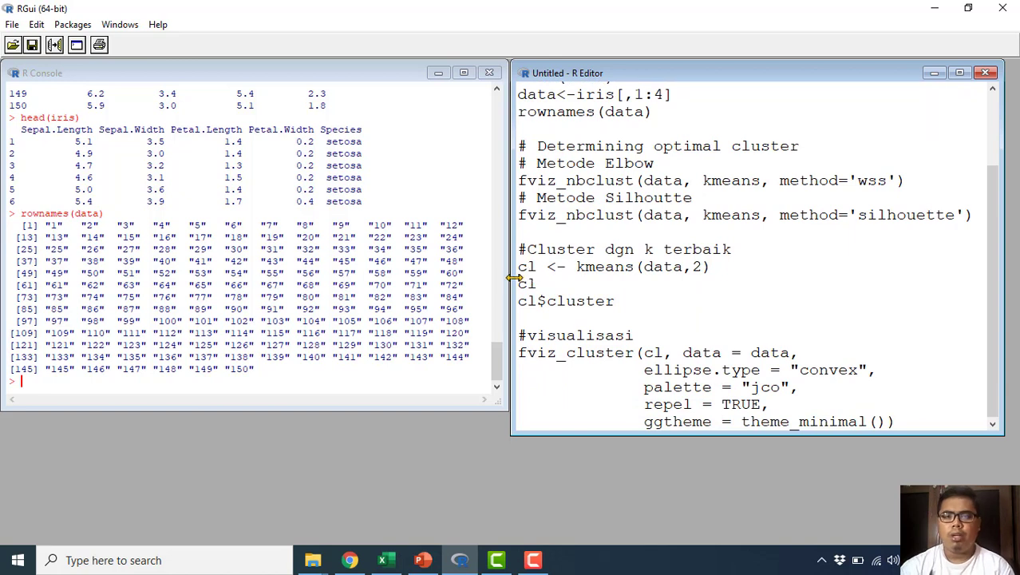
{"action": "left_click_drag", "start_coordinate": [514, 277], "coordinate": [503, 276]}
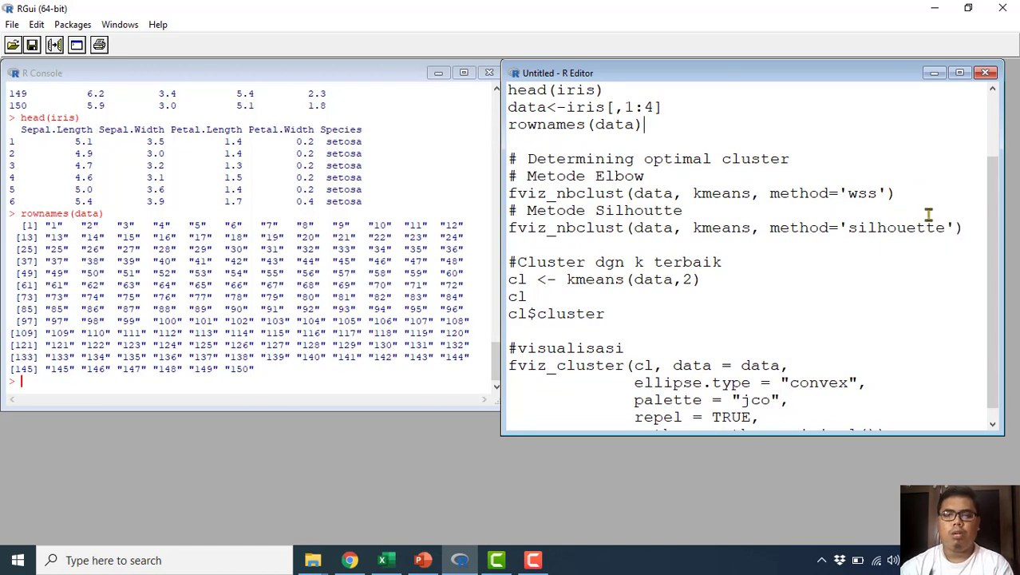
{"action": "left_click_drag", "start_coordinate": [928, 200], "coordinate": [927, 151]}
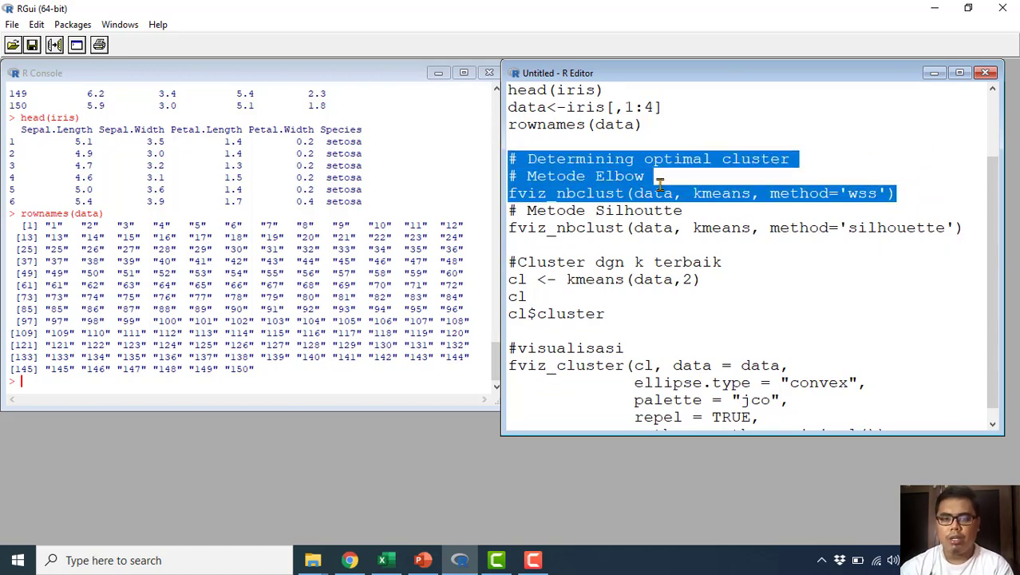
{"action": "right_click", "coordinate": [583, 182]}
{"action": "left_click", "coordinate": [639, 186]}
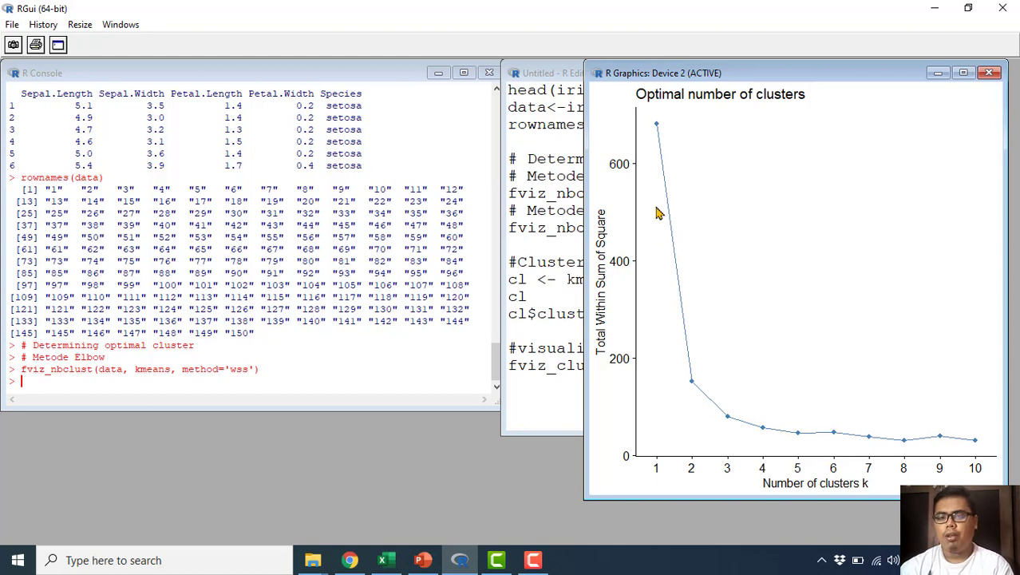
{"action": "left_click_drag", "start_coordinate": [588, 260], "coordinate": [508, 264]}
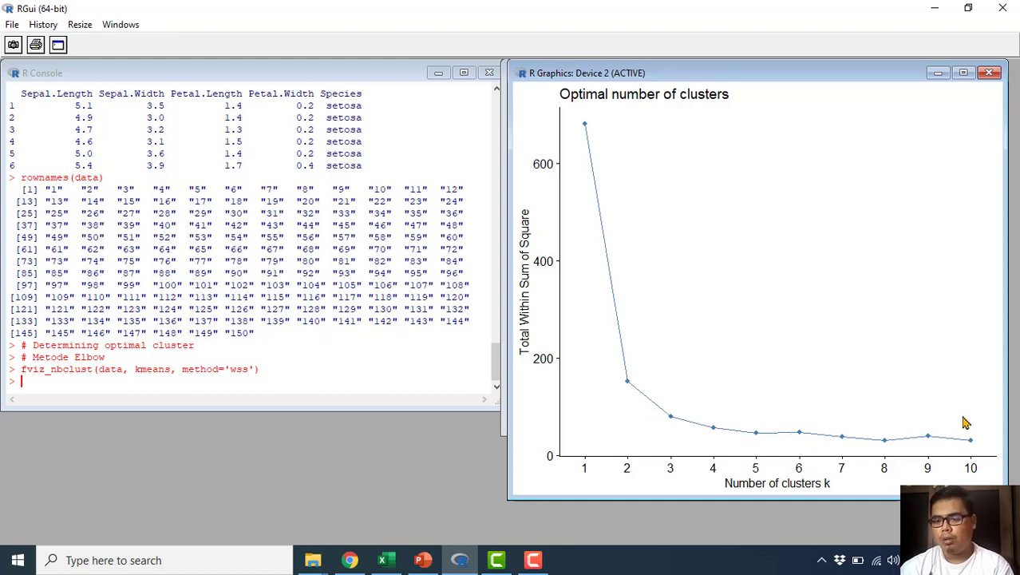
{"action": "left_click", "coordinate": [937, 73]}
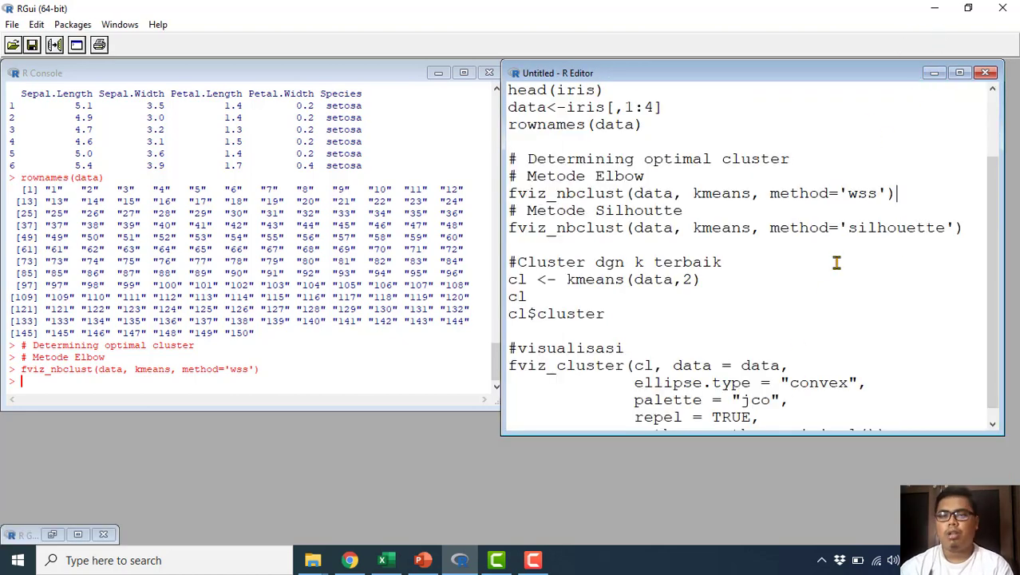
Step: Run the fviz_nbclust line with method='silhouette', view the resulting plot and minimise the graphics window
{"action": "left_click_drag", "start_coordinate": [964, 229], "coordinate": [969, 198]}
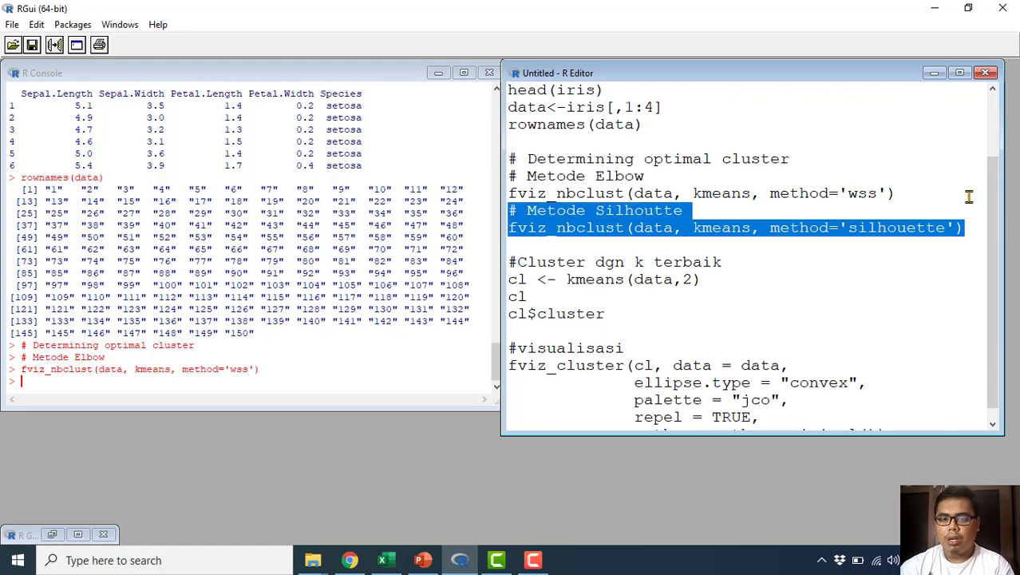
{"action": "right_click", "coordinate": [663, 210]}
{"action": "left_click", "coordinate": [663, 216]}
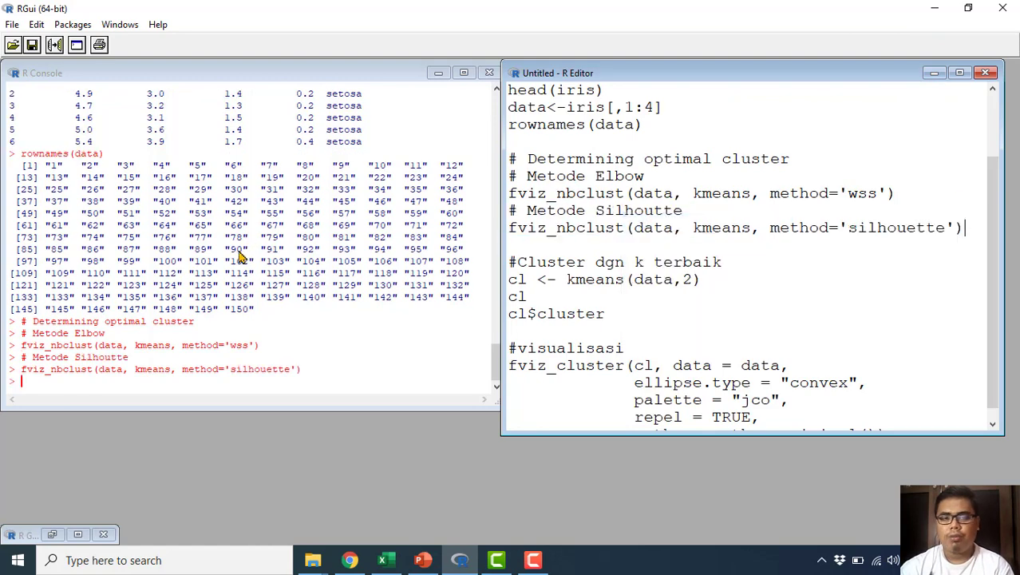
{"action": "left_click", "coordinate": [683, 295]}
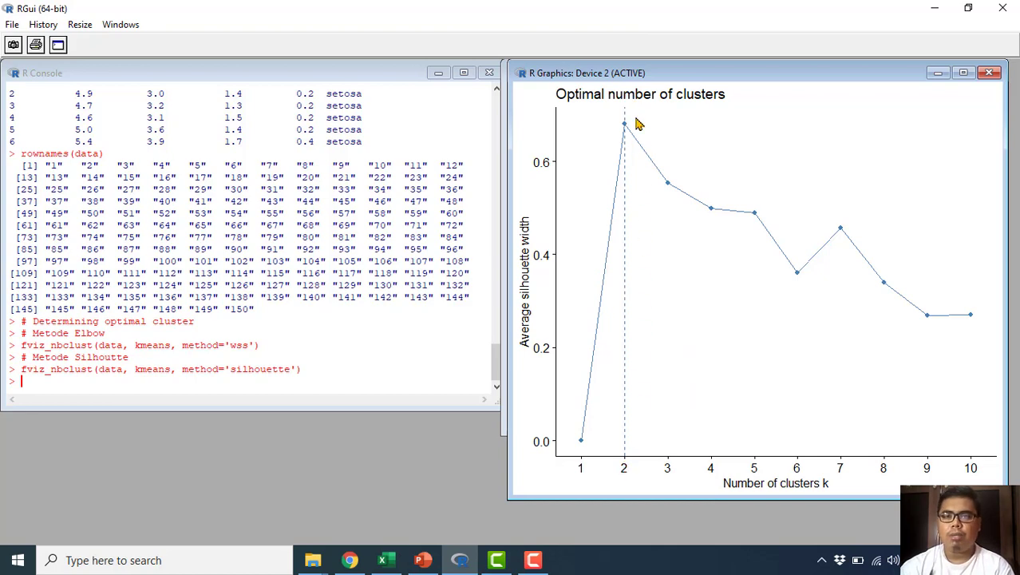
{"action": "left_click", "coordinate": [939, 73]}
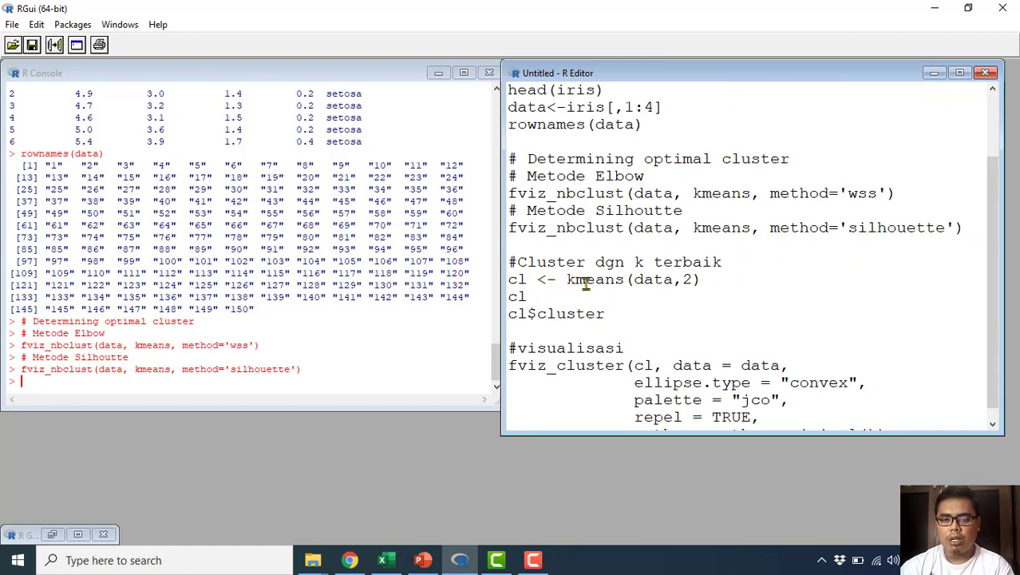
Step: Run cl <- kmeans(data,2) and print cl, then review the clustering output in the console
{"action": "left_click_drag", "start_coordinate": [510, 296], "coordinate": [536, 297]}
{"action": "left_click_drag", "start_coordinate": [495, 269], "coordinate": [488, 256]}
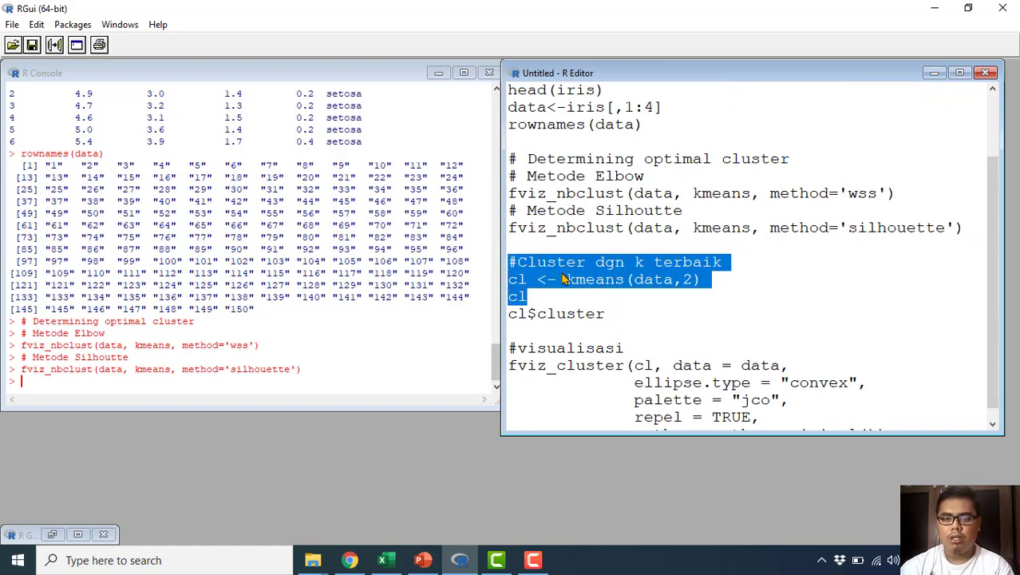
{"action": "right_click", "coordinate": [563, 275]}
{"action": "left_click", "coordinate": [591, 281]}
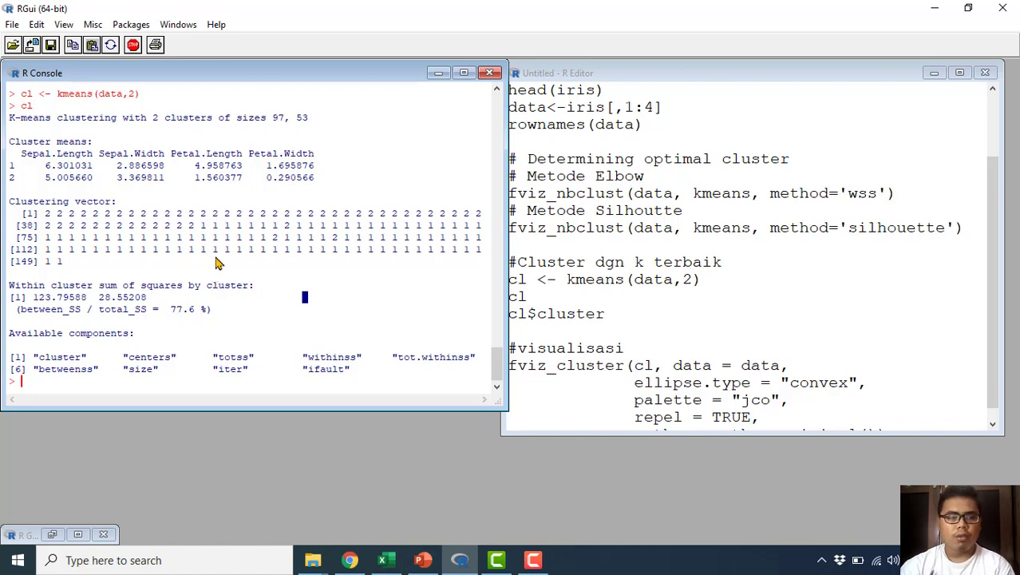
{"action": "scroll", "coordinate": [215, 263], "scroll_direction": "up", "scroll_amount": 1}
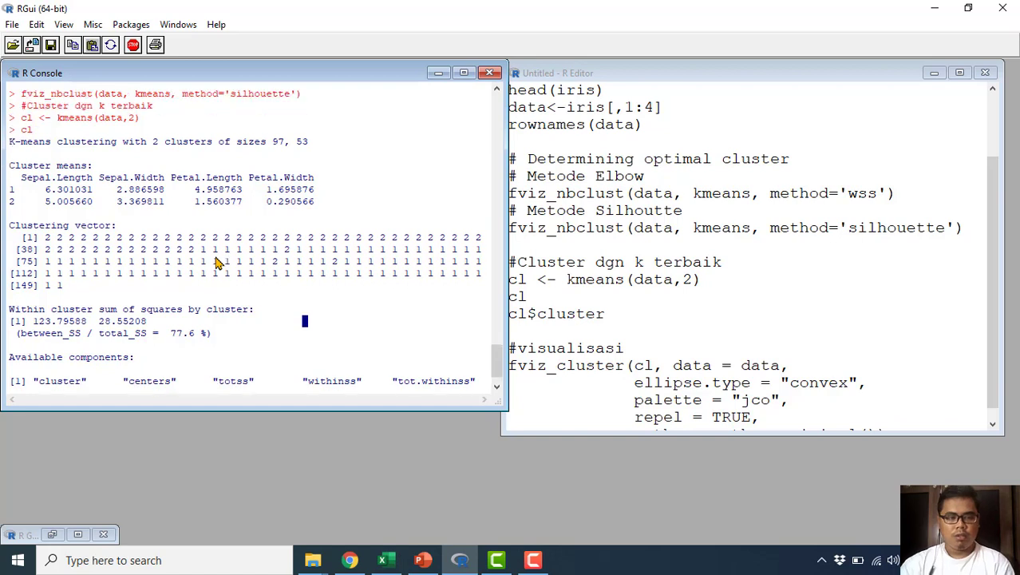
{"action": "scroll", "coordinate": [217, 264], "scroll_direction": "down", "scroll_amount": 1}
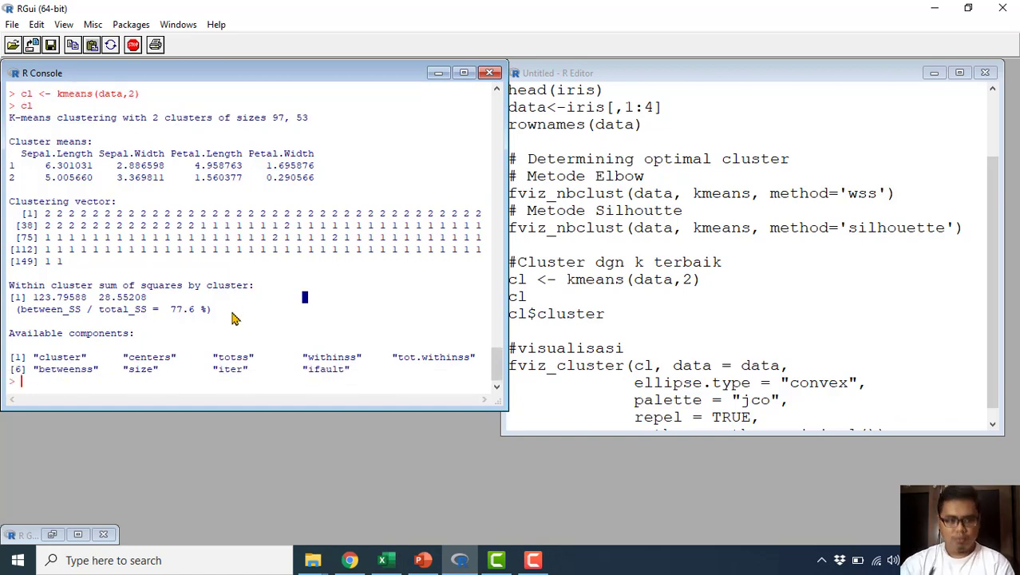
Step: Run the cl$cluster line to print the cluster membership of each object
{"action": "left_click", "coordinate": [553, 313]}
{"action": "left_click_drag", "start_coordinate": [631, 315], "coordinate": [488, 317]}
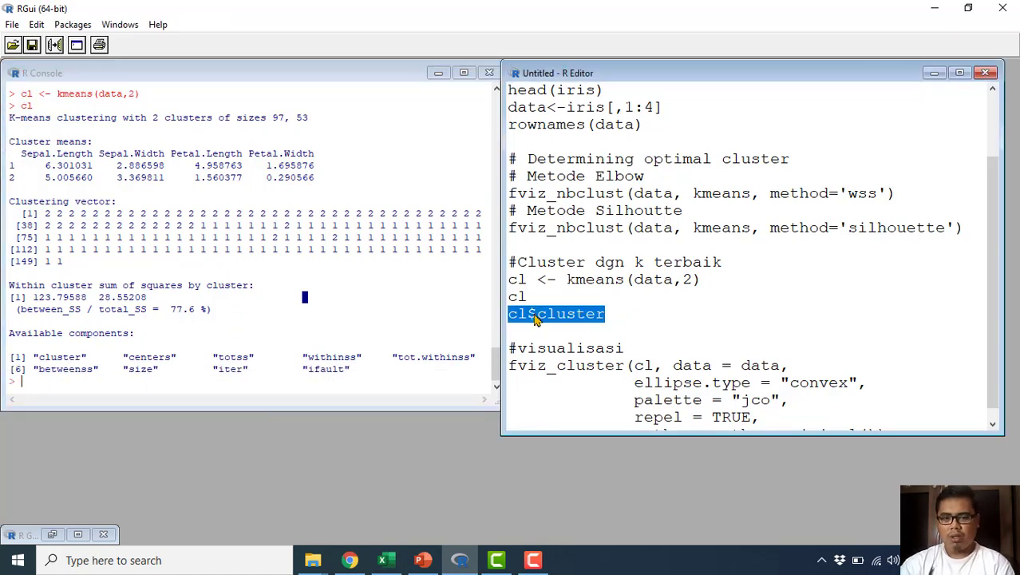
{"action": "right_click", "coordinate": [559, 314]}
{"action": "left_click", "coordinate": [580, 323]}
{"action": "left_click", "coordinate": [352, 320]}
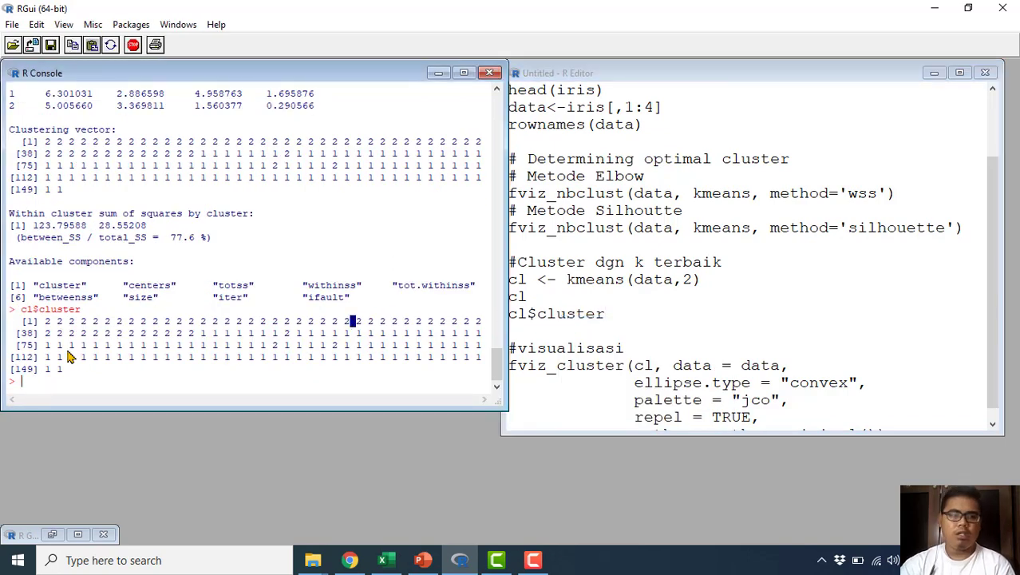
Step: Run the fviz_cluster visualisation block with convex ellipses, the jco palette, repel = TRUE and theme_minimal
{"action": "left_click", "coordinate": [856, 336]}
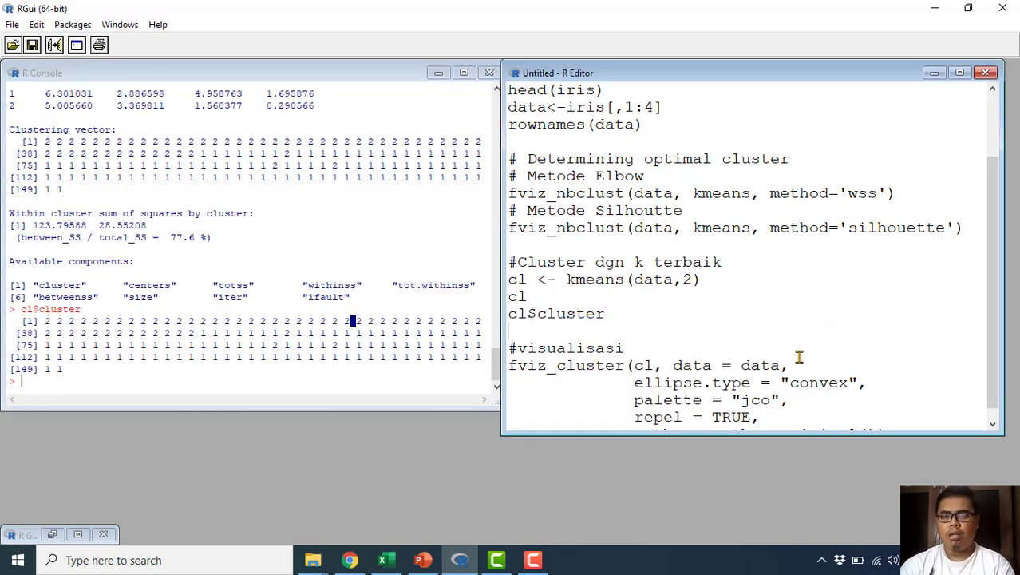
{"action": "scroll", "coordinate": [796, 362], "scroll_direction": "down", "scroll_amount": 1}
{"action": "left_click_drag", "start_coordinate": [902, 421], "coordinate": [432, 328]}
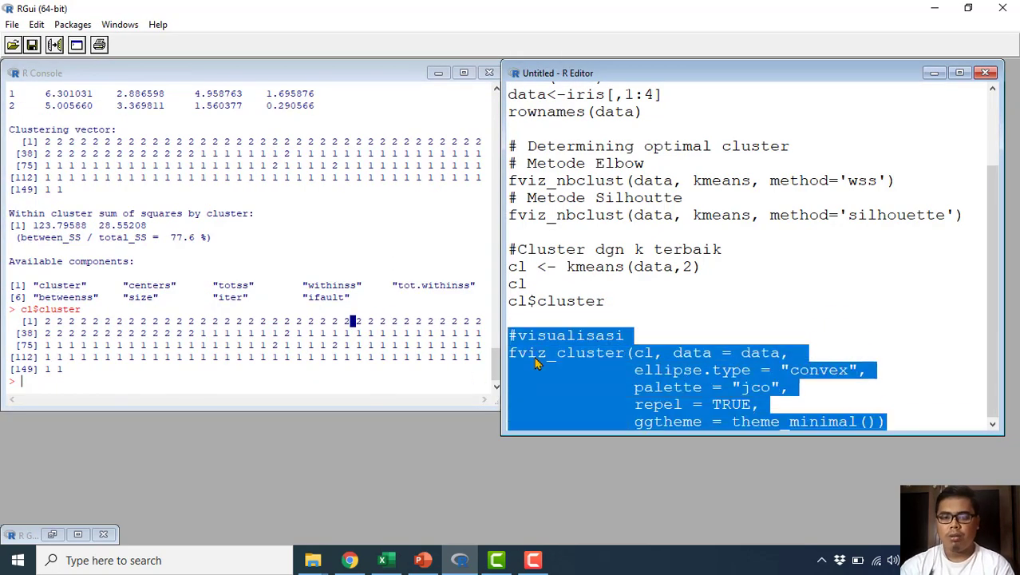
{"action": "right_click", "coordinate": [563, 357]}
{"action": "left_click", "coordinate": [595, 359]}
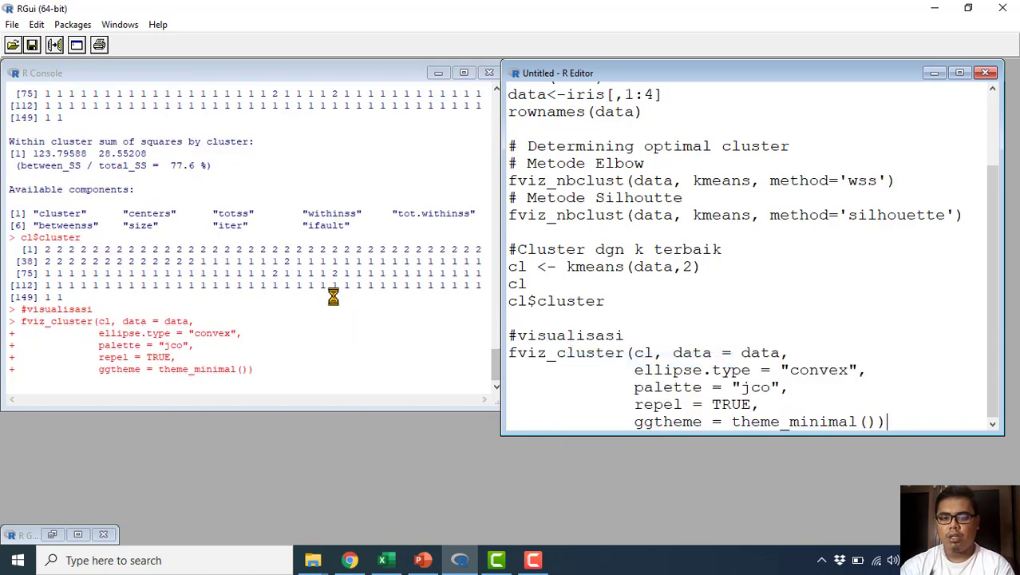